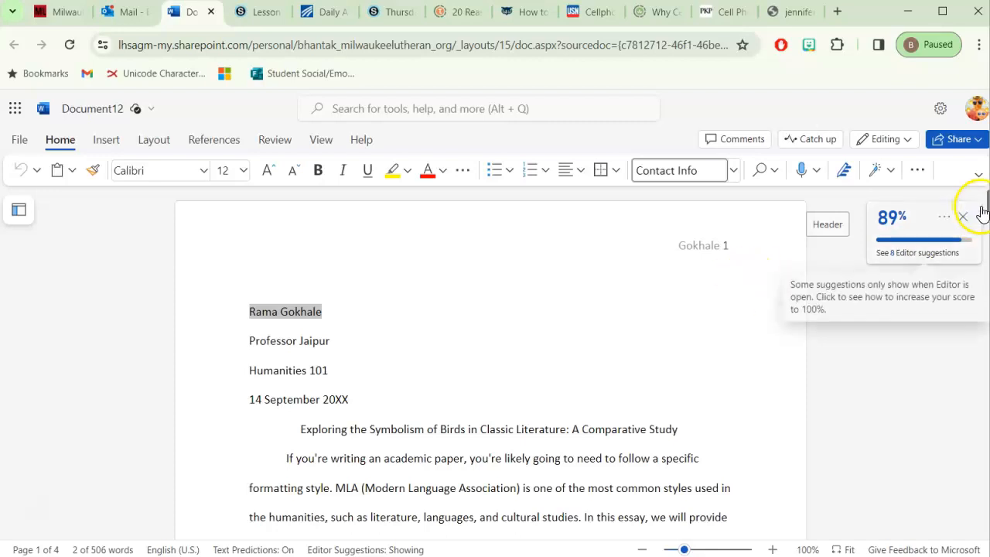
# - Examine the MLA Handbook and Microsoft Word entries on the essay's Works Cited page
pyautogui.moveTo(989, 206)
pyautogui.mouseDown()
pyautogui.moveTo(987, 219)
pyautogui.moveTo(987, 191)
pyautogui.mouseUp()
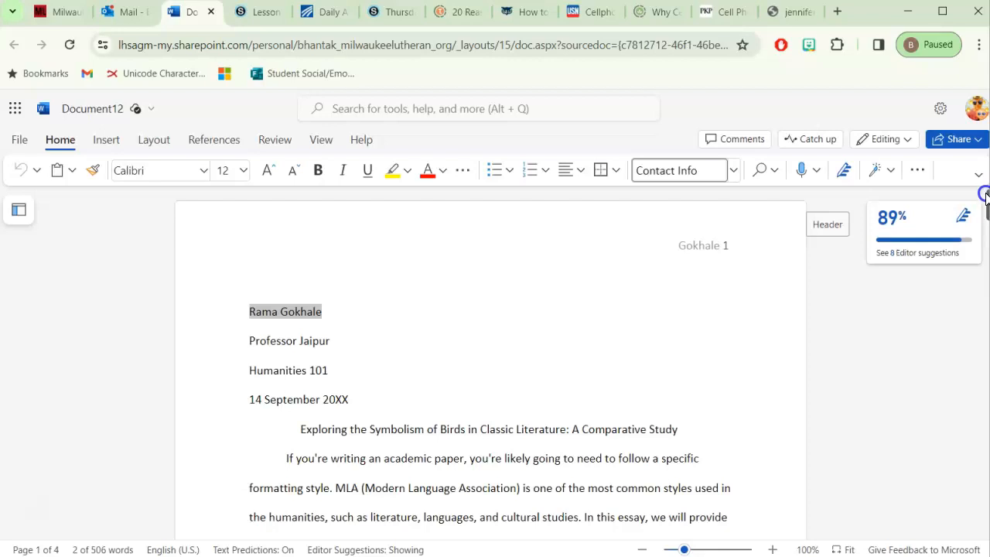
pyautogui.moveTo(986, 203); pyautogui.dragTo(988, 475)
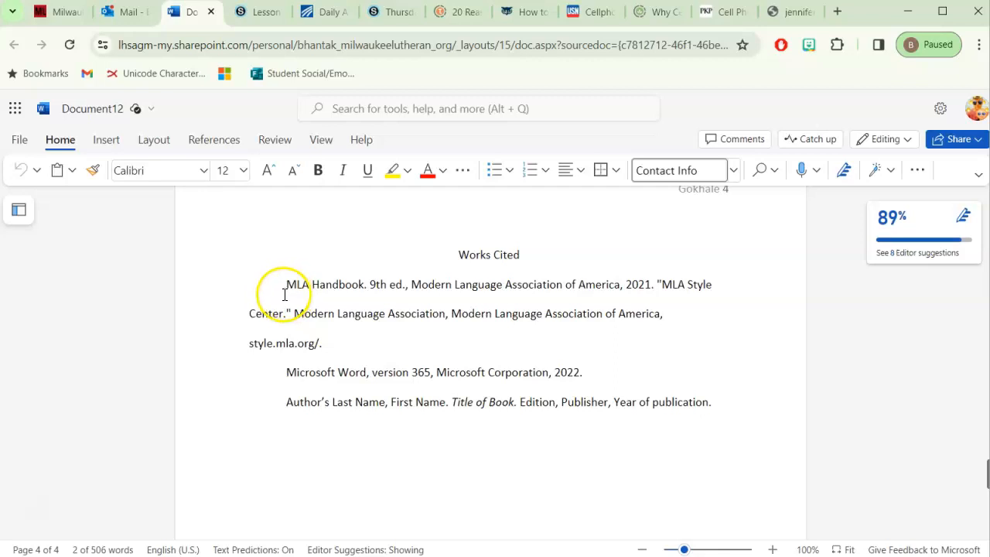
pyautogui.tripleClick(343, 300)
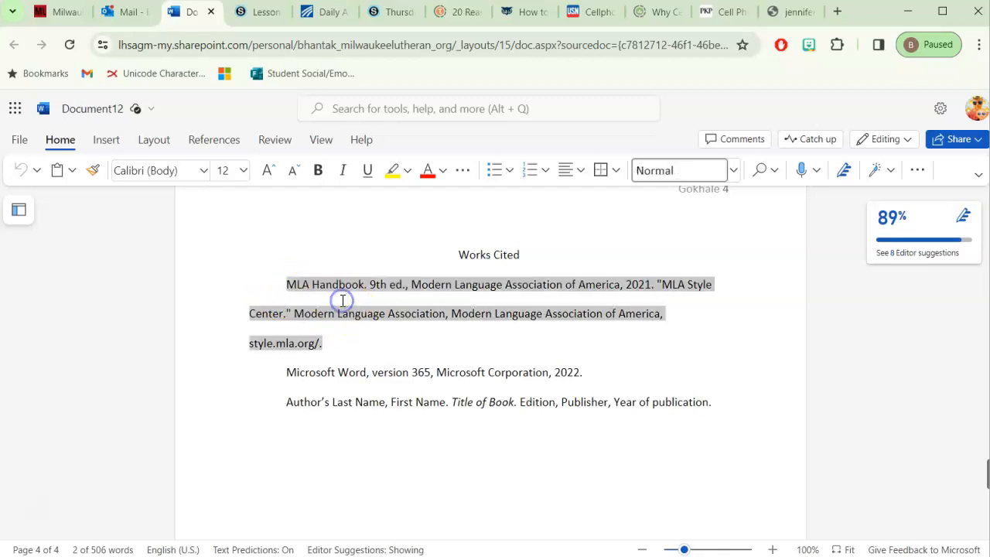
pyautogui.tripleClick(450, 364)
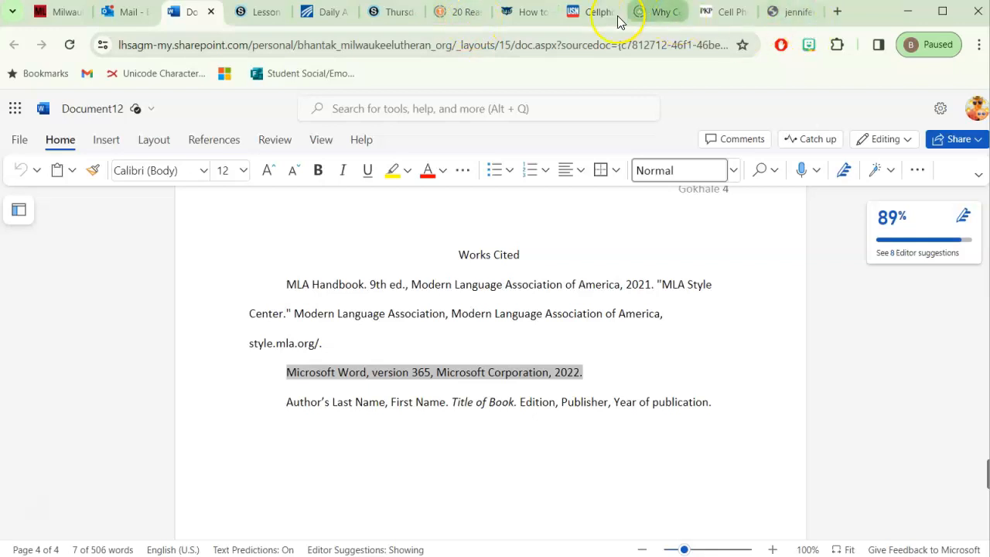
# - Open the Scribbr MLA Generator from the Works Cited Page Demonstration in the Thursday, March 14 course folder and dismiss the Google sign-in prompt
pyautogui.click(260, 12)
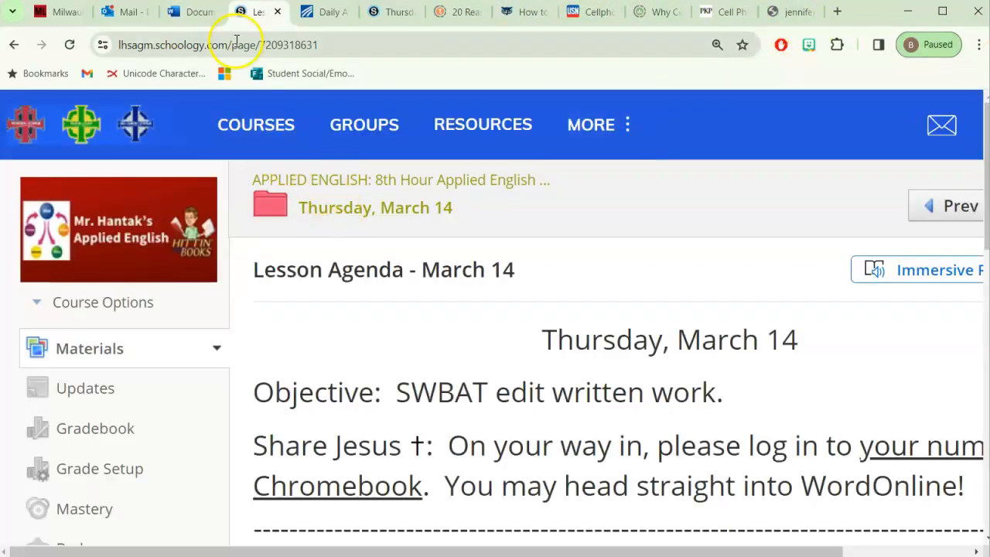
pyautogui.click(393, 12)
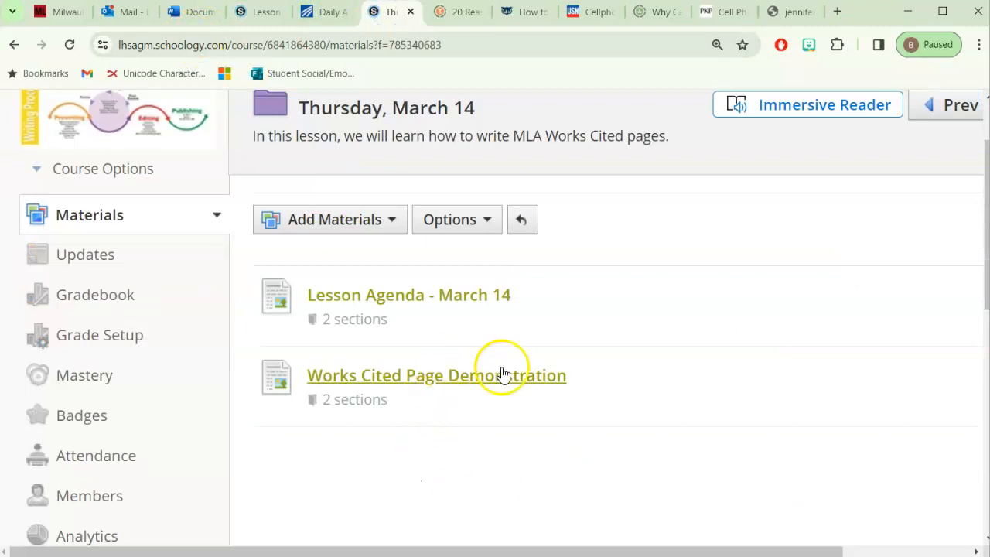
pyautogui.click(393, 376)
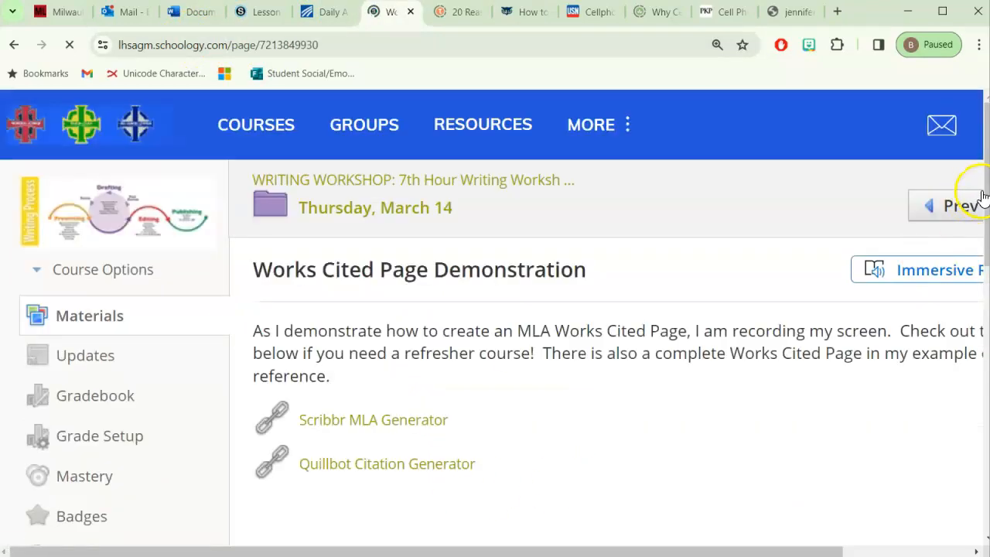
pyautogui.moveTo(985, 185); pyautogui.dragTo(986, 218)
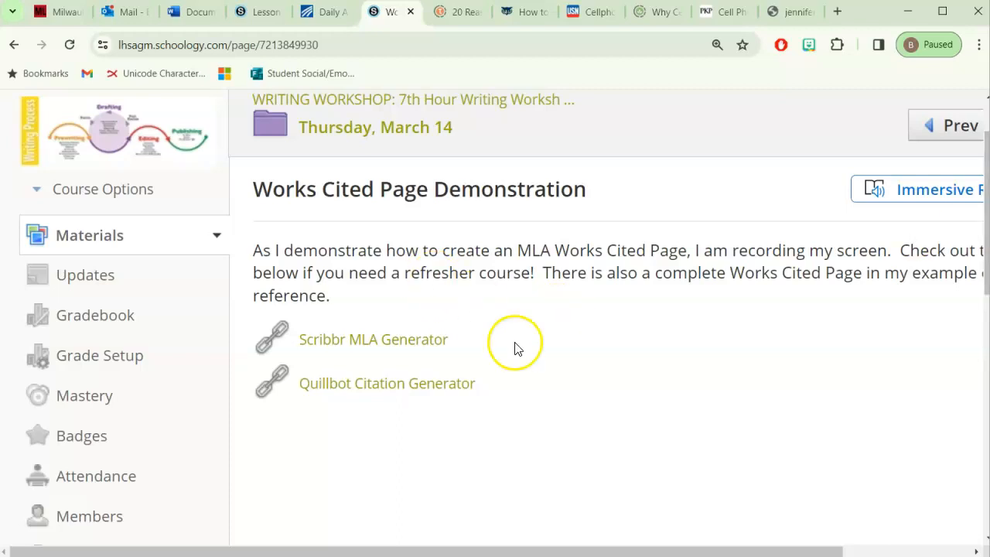
pyautogui.click(387, 341)
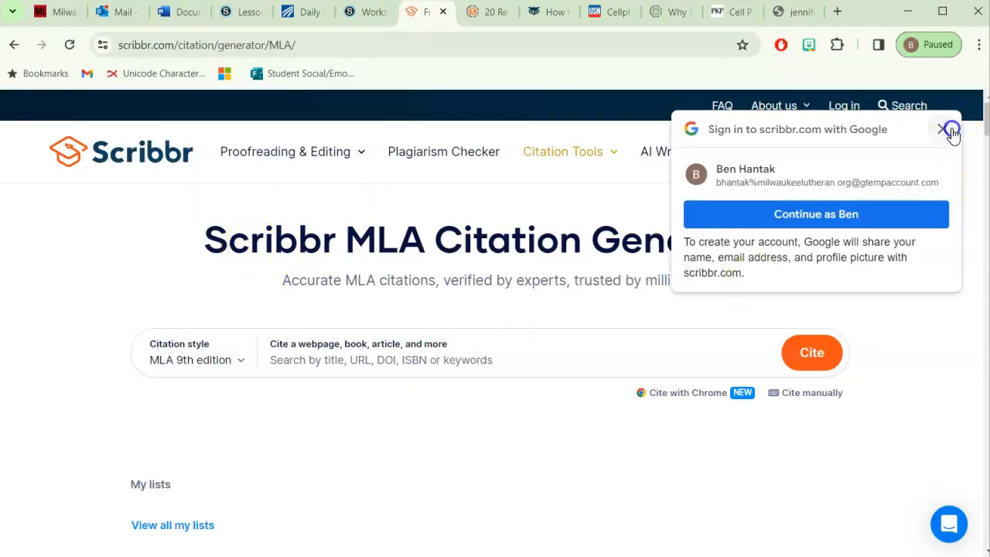
pyautogui.click(943, 129)
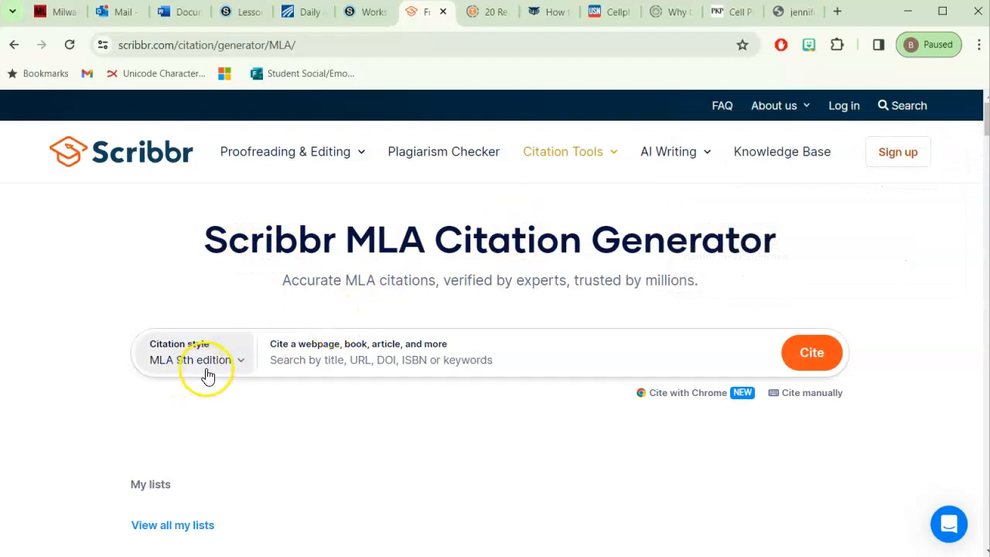
# - Cite the Troomi article "20 Reasons Why Cell Phones Should Be Allowed in School" in MLA 9th edition from its copied web address
pyautogui.click(319, 359)
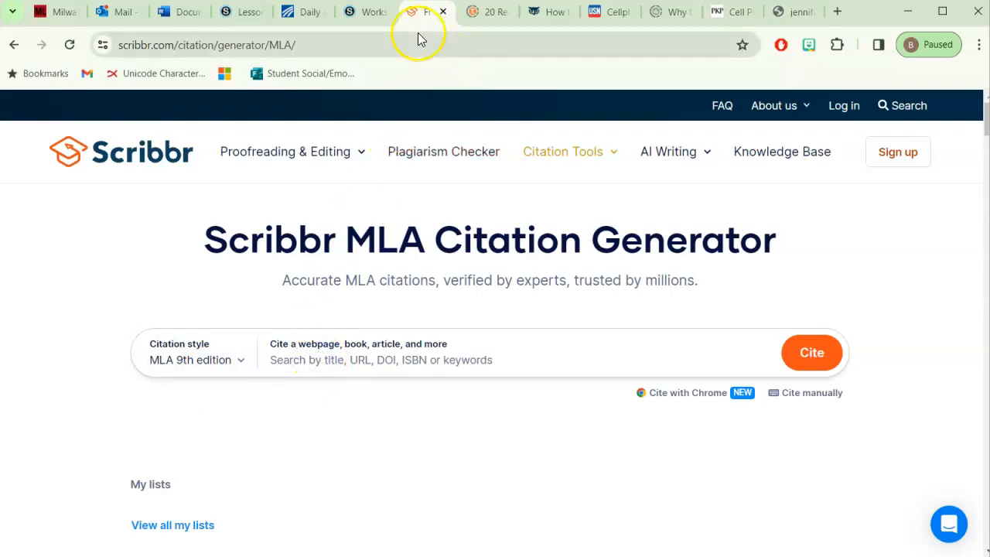
pyautogui.click(486, 16)
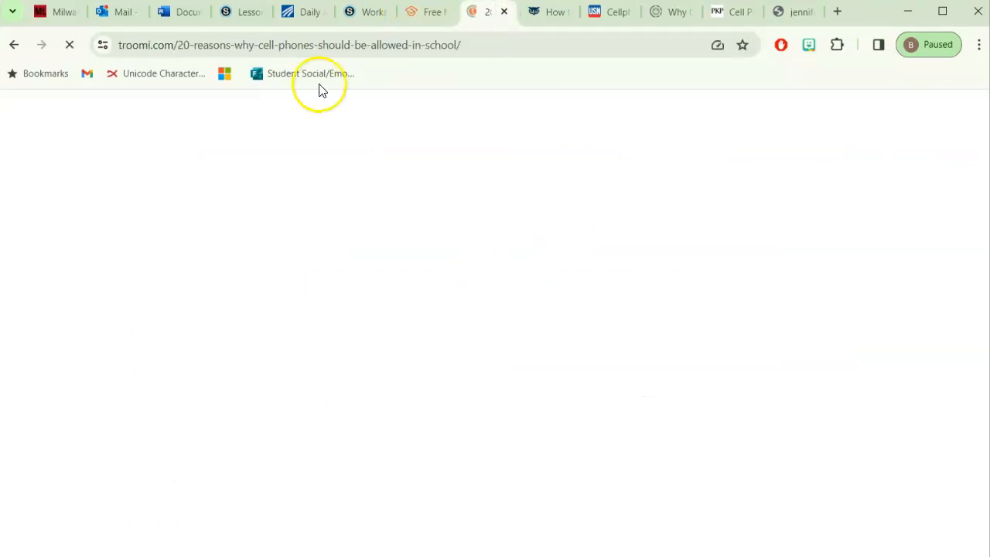
pyautogui.click(268, 39)
pyautogui.hotkey('ctrl', 'c')
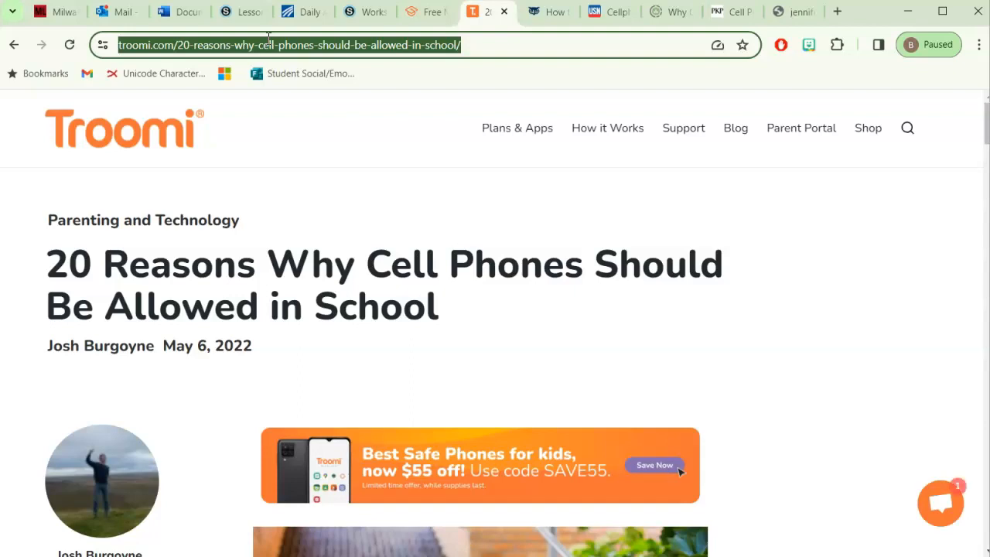
pyautogui.moveTo(427, 17)
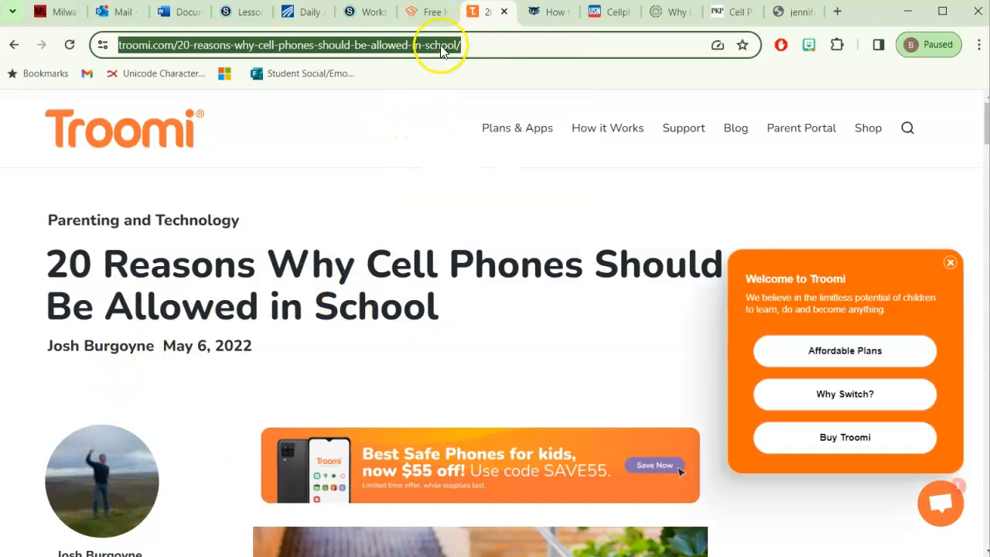
pyautogui.click(451, 10)
pyautogui.click(376, 367)
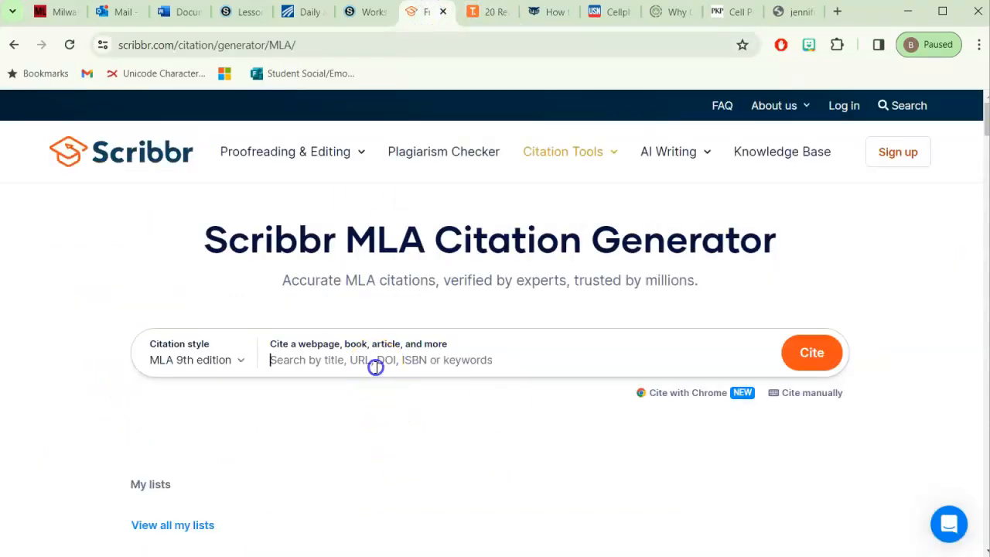
pyautogui.hotkey('ctrl', 'v')
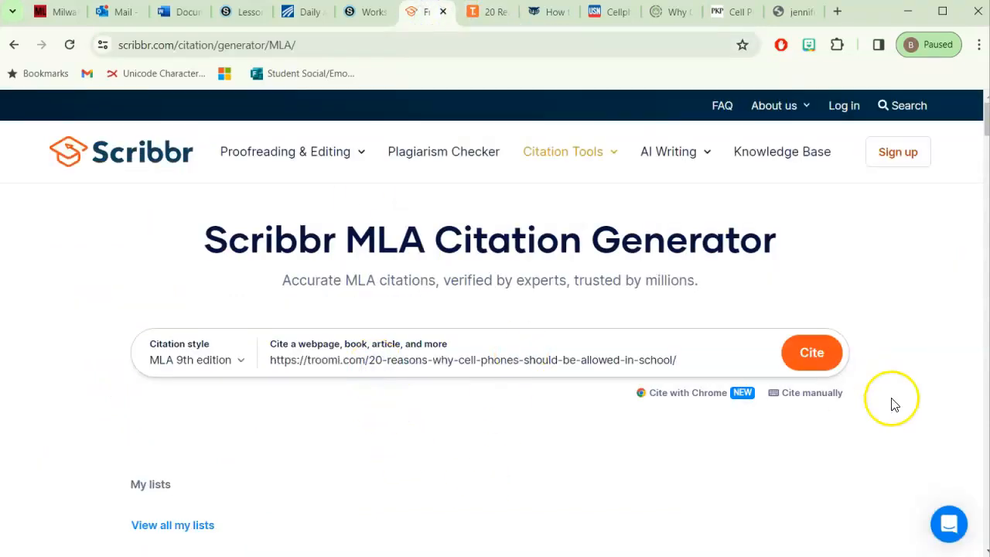
pyautogui.click(829, 364)
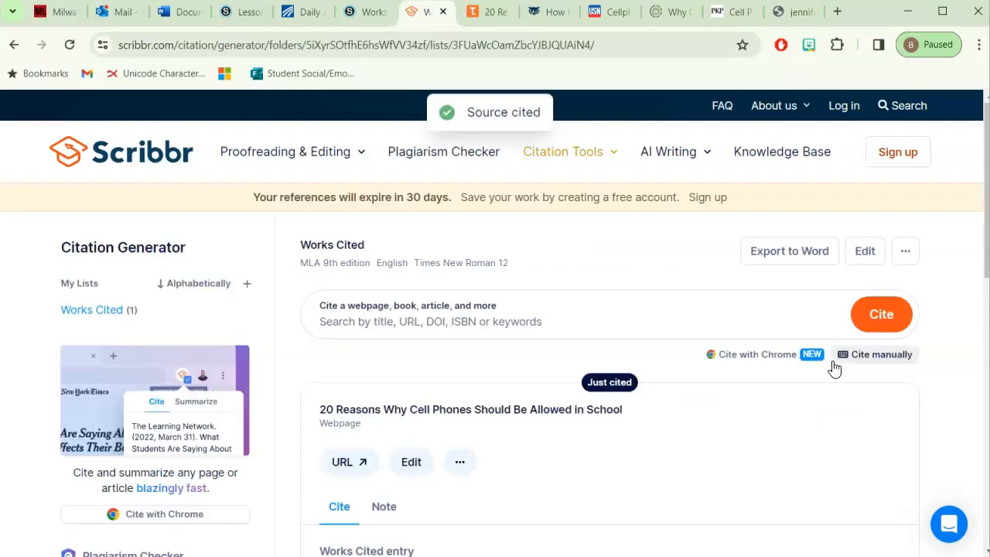
pyautogui.scroll(-2, 984, 259)
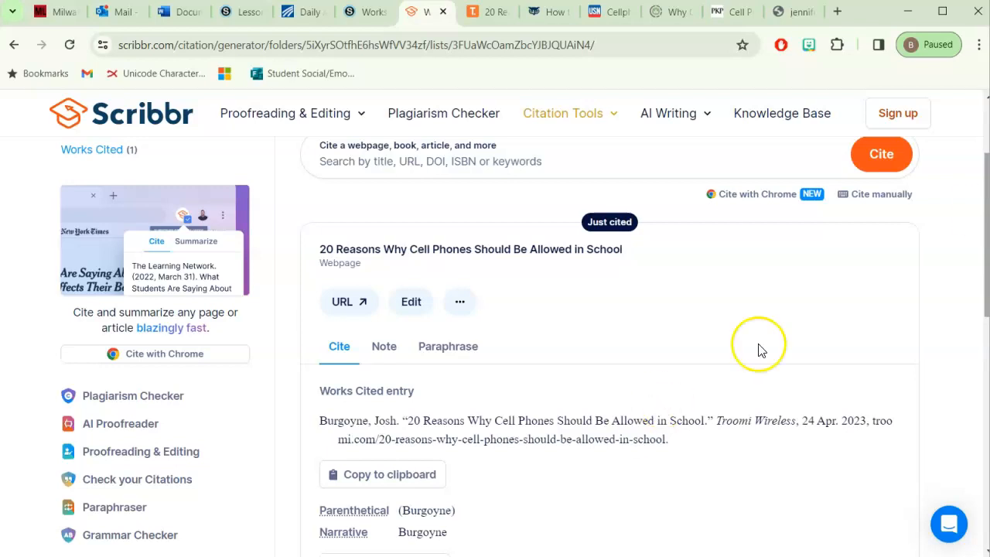
# - Cite the WGU article "How to Deal with Cell Phones in School" in Scribbr using its copied web address
pyautogui.click(516, 163)
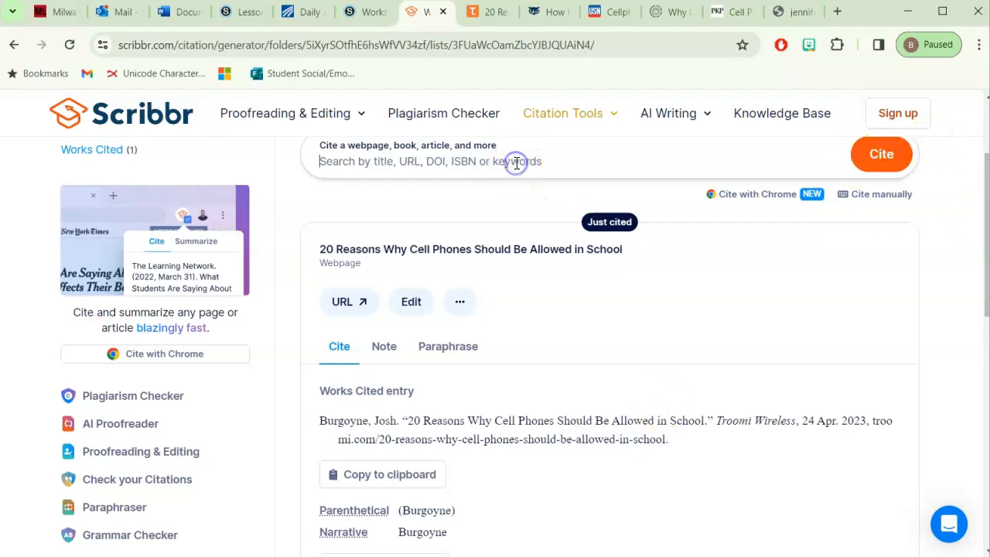
pyautogui.click(488, 11)
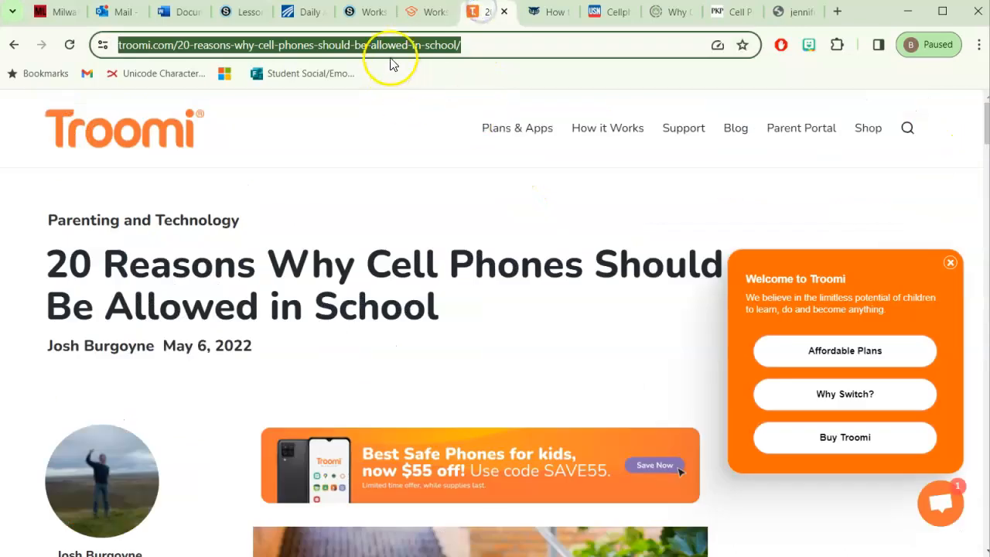
pyautogui.click(549, 12)
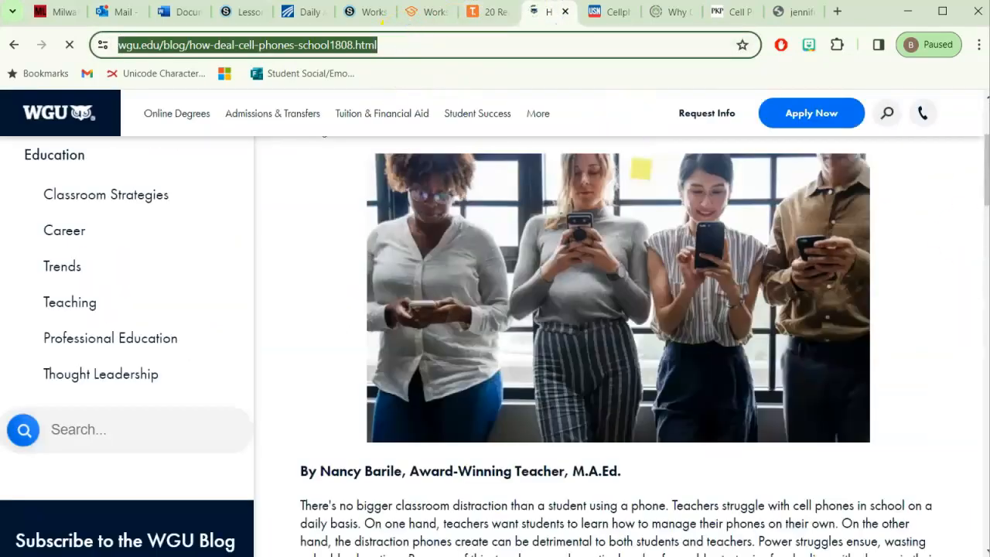
pyautogui.moveTo(986, 175); pyautogui.dragTo(983, 141)
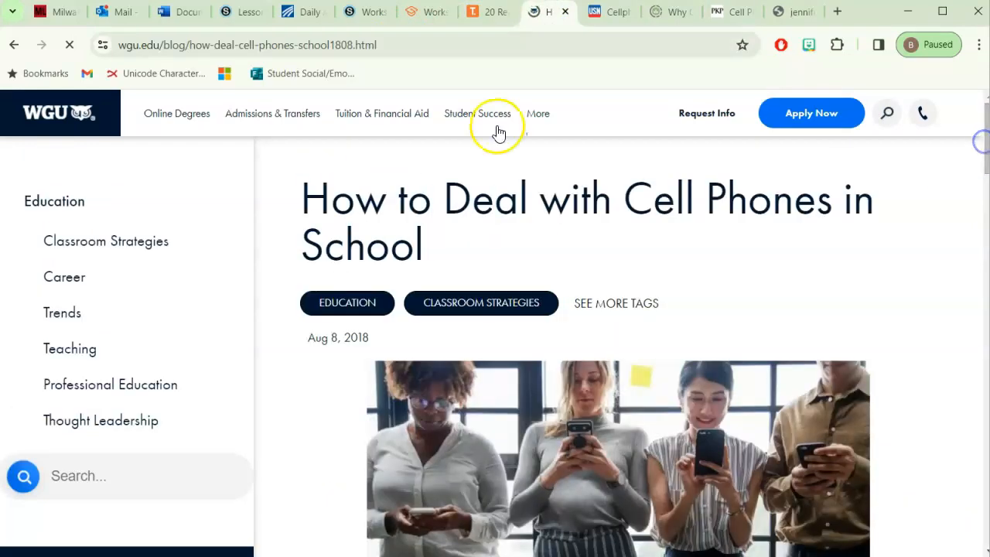
pyautogui.click(489, 39)
pyautogui.hotkey('ctrl', 'c')
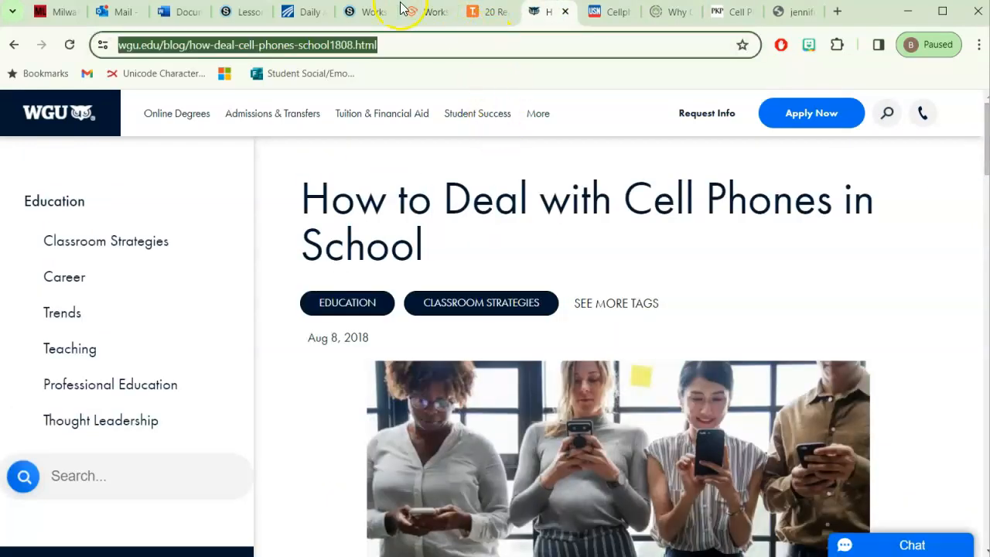
pyautogui.click(417, 11)
pyautogui.click(455, 164)
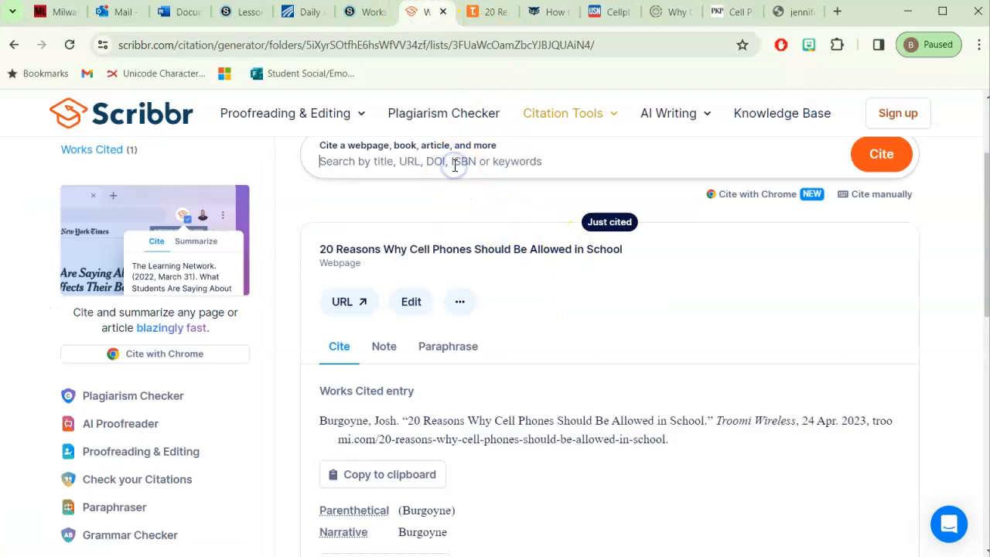
pyautogui.hotkey('ctrl', 'v')
pyautogui.click(884, 150)
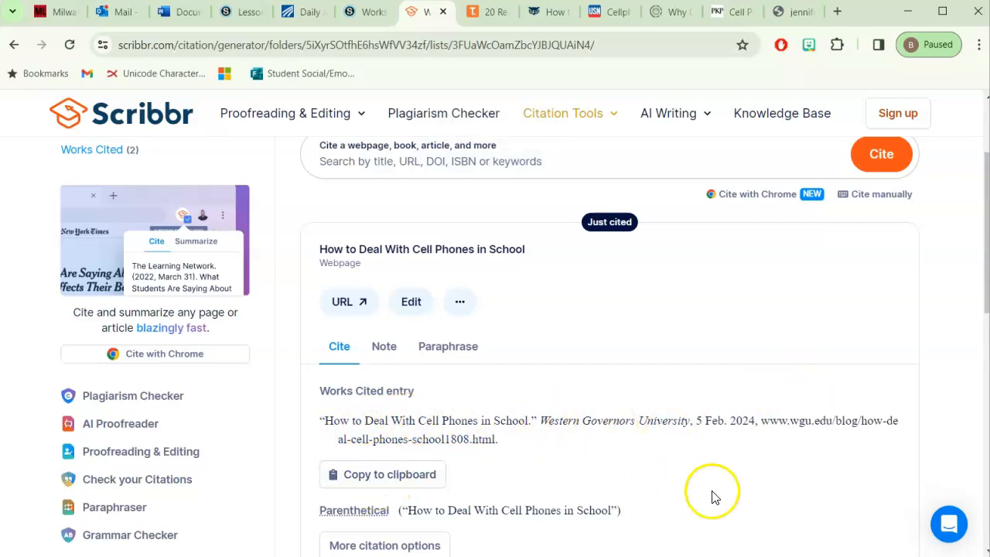
# - Open the "How to Deal With Cell Phones in School" source for editing, add a person as contributor, and look up the author in the WGU article
pyautogui.scroll(-5, 981, 232)
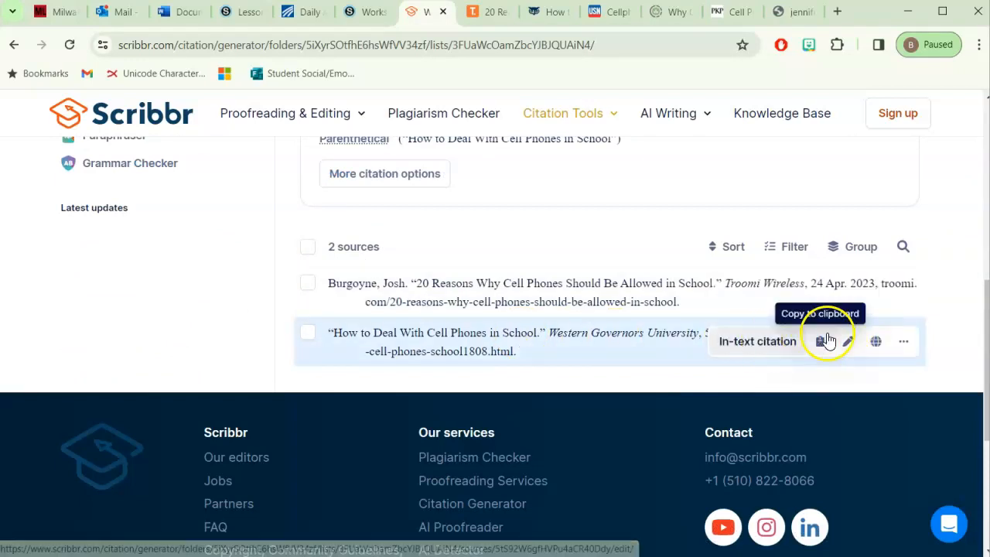
pyautogui.click(849, 343)
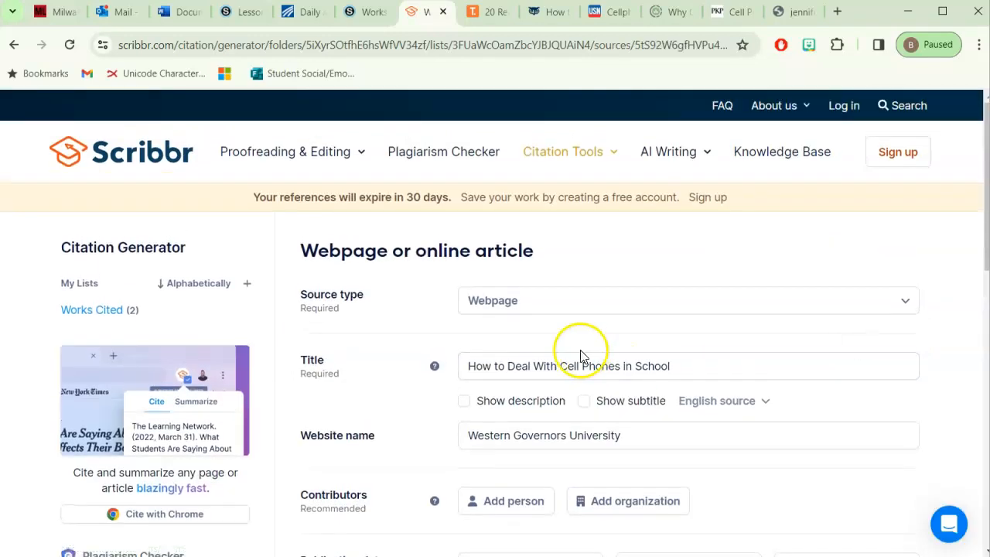
pyautogui.click(514, 499)
pyautogui.click(723, 328)
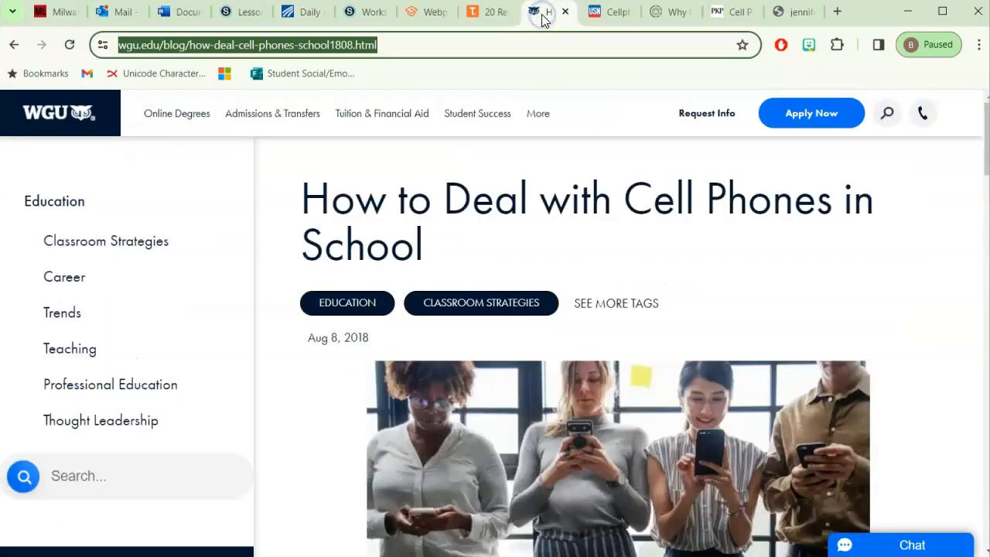
pyautogui.moveTo(986, 144); pyautogui.dragTo(986, 207)
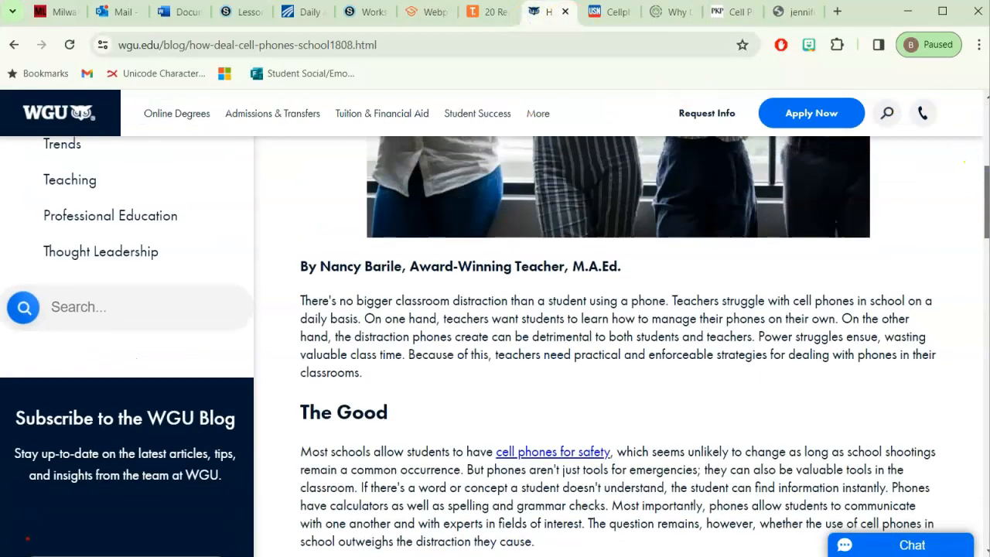
pyautogui.click(416, 24)
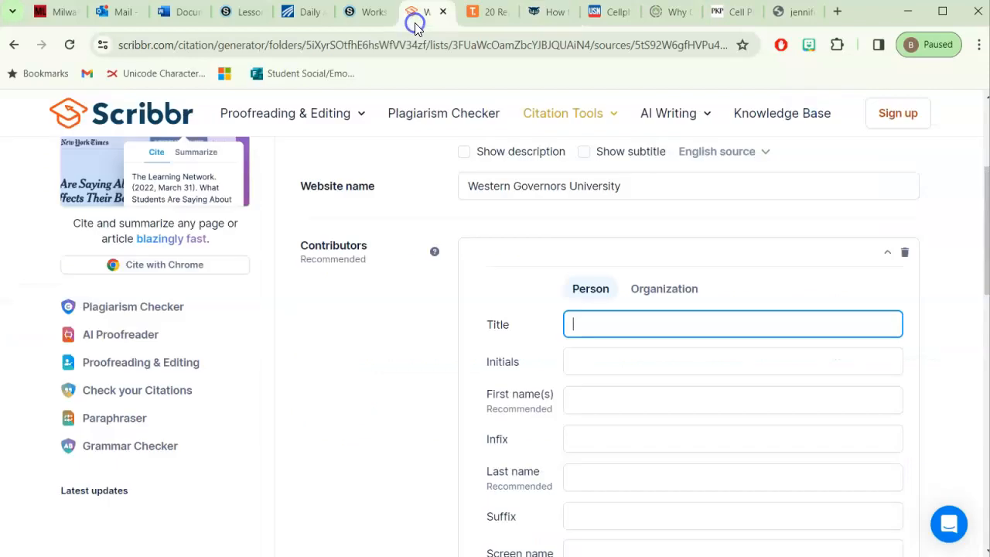
# - Enter the article author's first and last name for the contributor and update the source
pyautogui.click(593, 402)
pyautogui.write('Nancy')
pyautogui.click(599, 478)
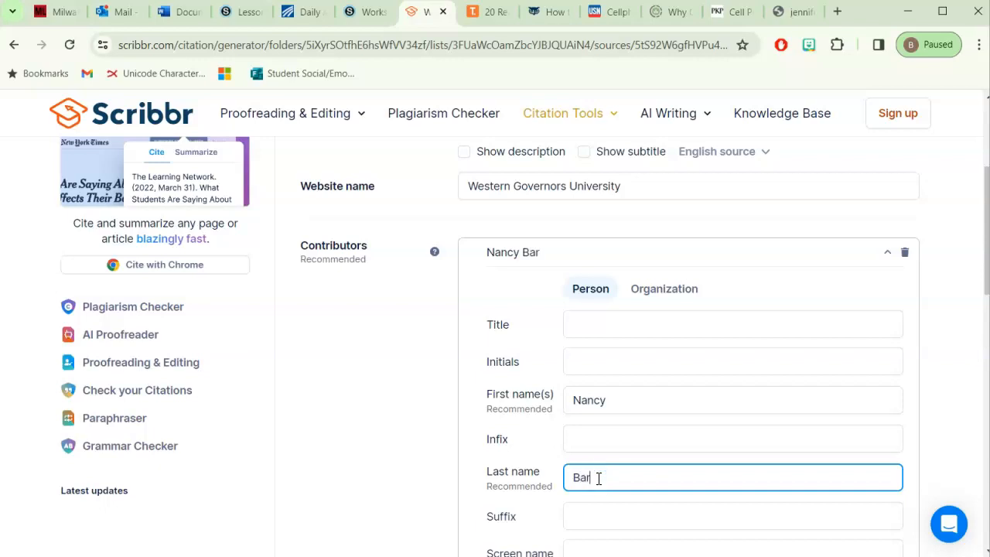
pyautogui.write('Barile')
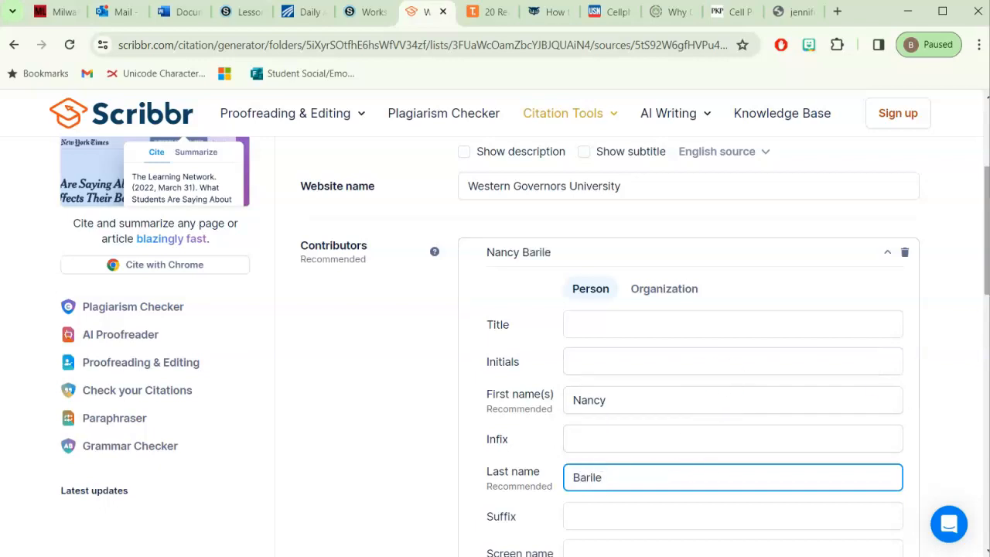
pyautogui.scroll(-4, 985, 247)
pyautogui.scroll(-5, 495, 347)
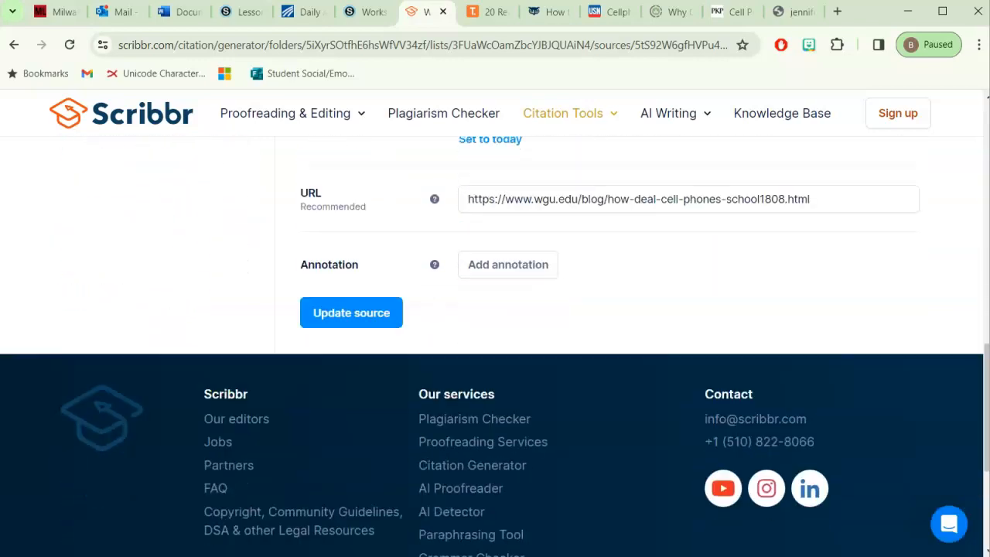
pyautogui.click(360, 316)
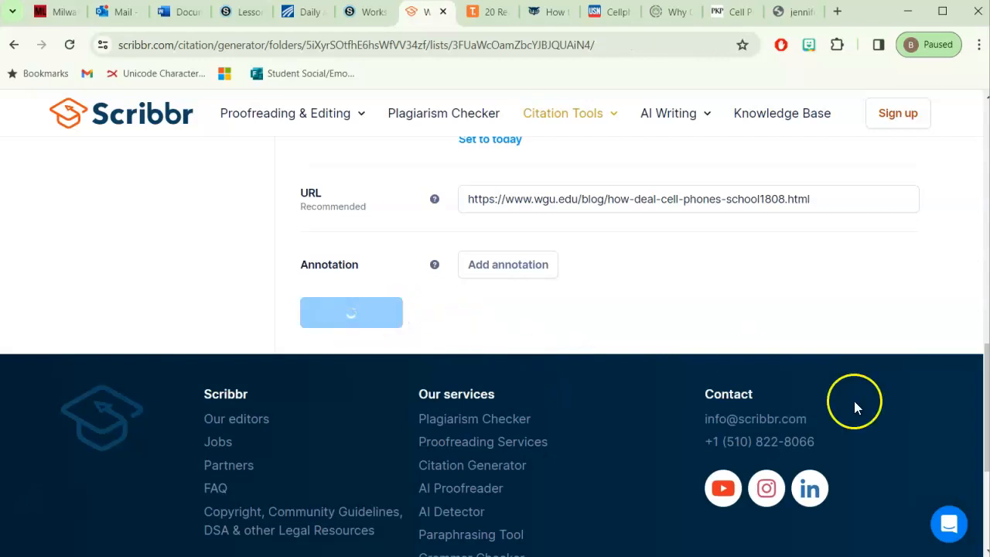
pyautogui.moveTo(985, 232); pyautogui.dragTo(987, 387)
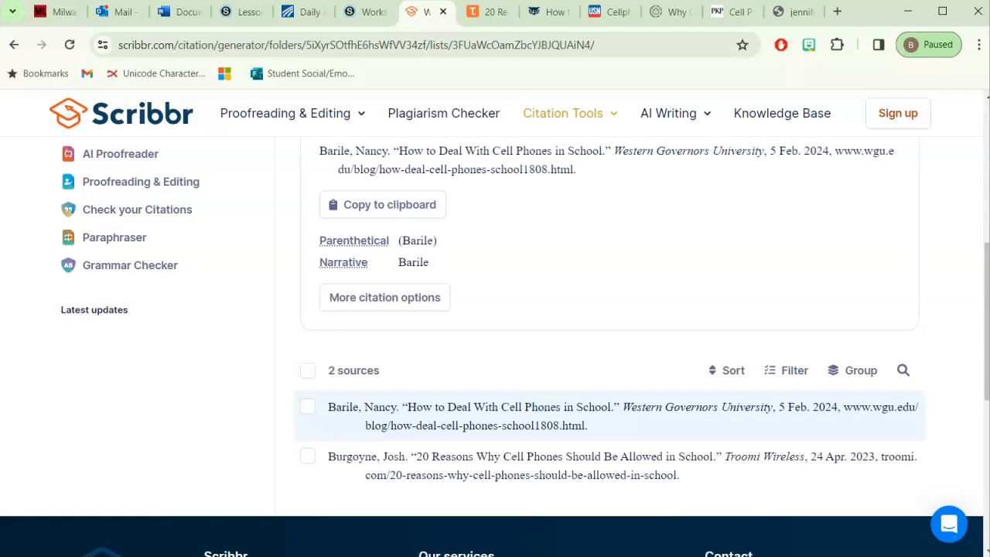
# - Open the QuillBot Citation Generator from the Works Cited Page Demonstration page in Schoology
pyautogui.moveTo(982, 329); pyautogui.dragTo(978, 239)
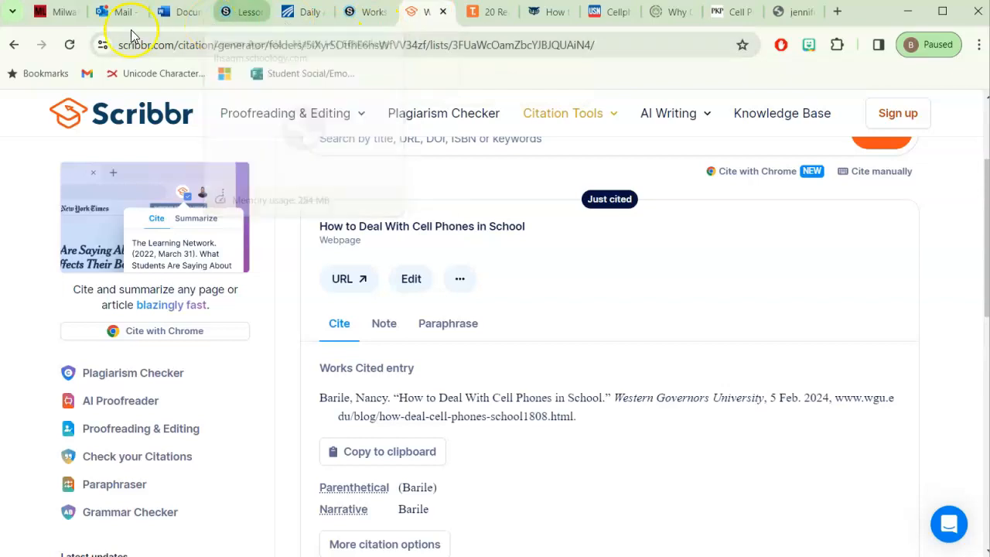
pyautogui.click(240, 12)
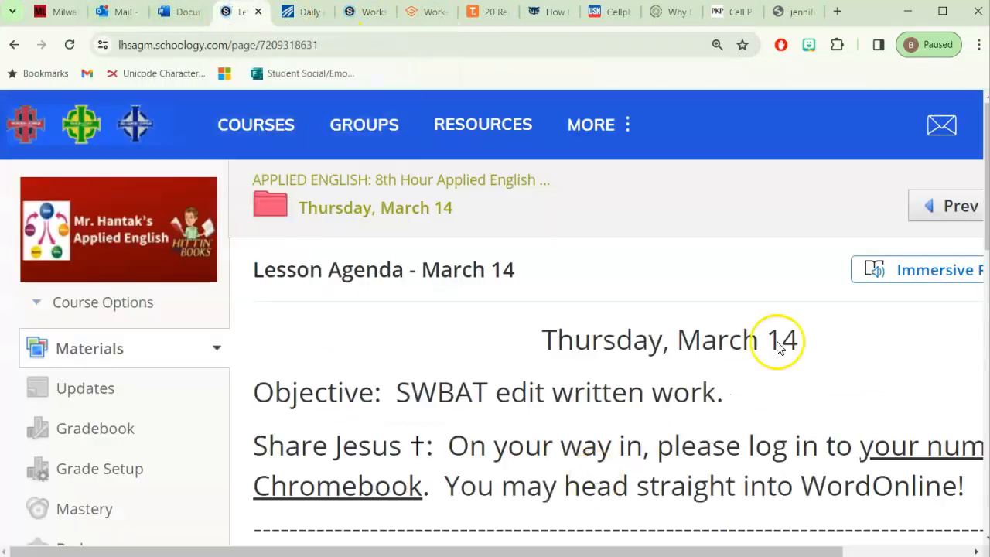
pyautogui.click(370, 16)
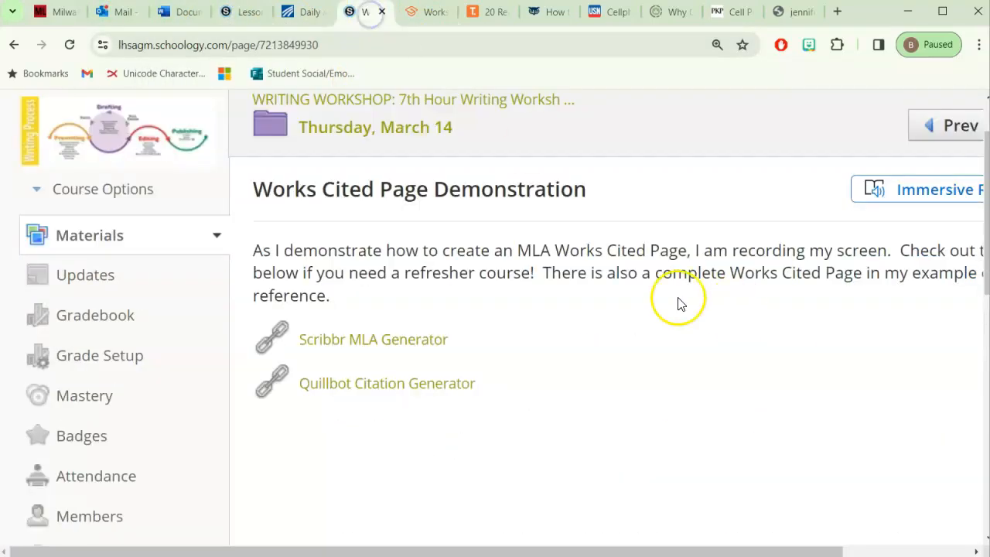
pyautogui.click(349, 387)
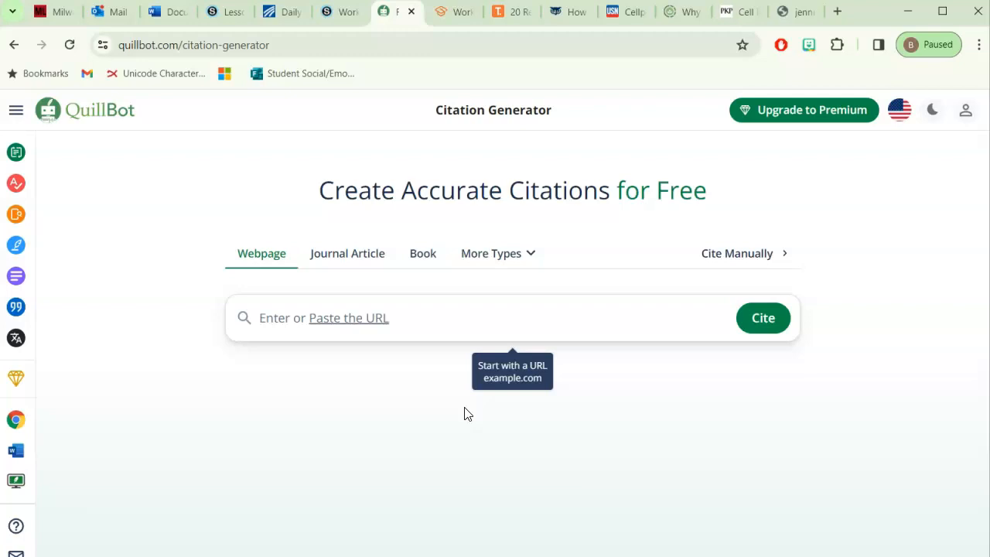
# - Try to cite the U.S. News article "Cellphones in School: What to Know" in QuillBot using its copied web address
pyautogui.click(256, 317)
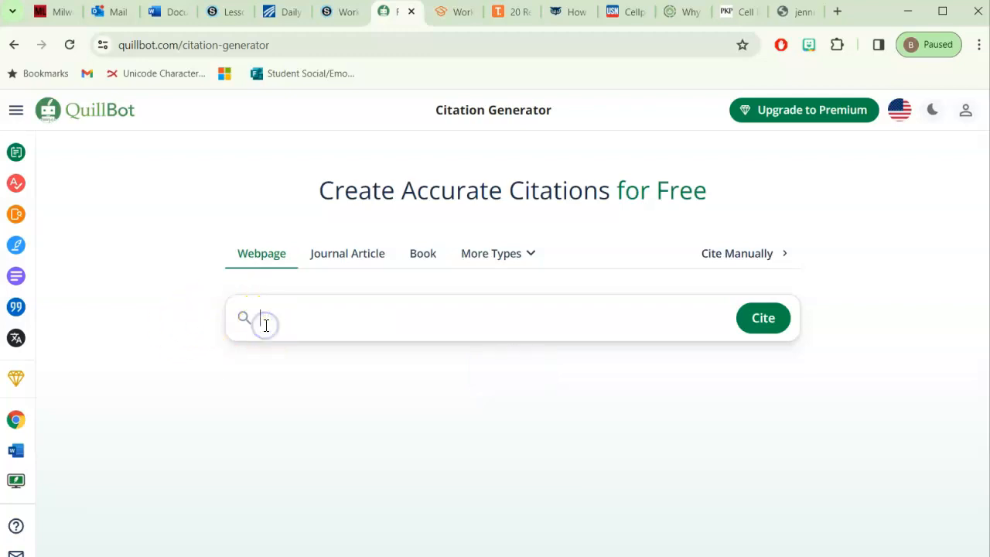
pyautogui.click(624, 12)
pyautogui.click(343, 43)
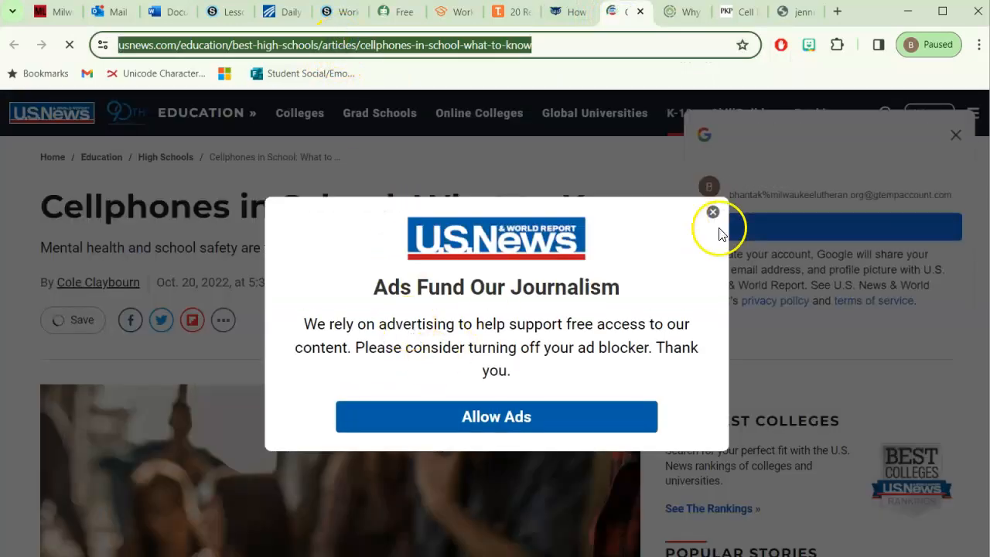
pyautogui.click(715, 213)
pyautogui.moveTo(87, 289)
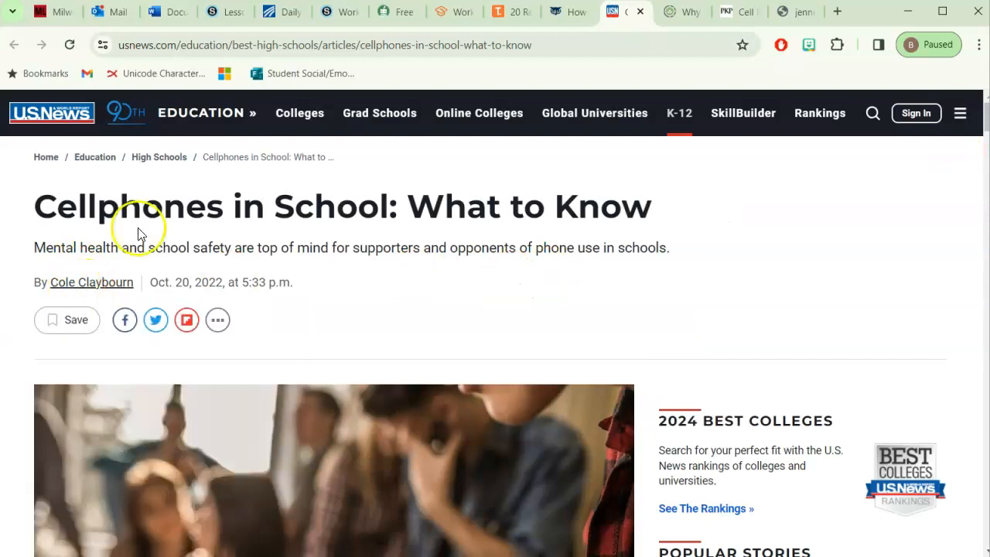
pyautogui.click(401, 14)
pyautogui.click(312, 317)
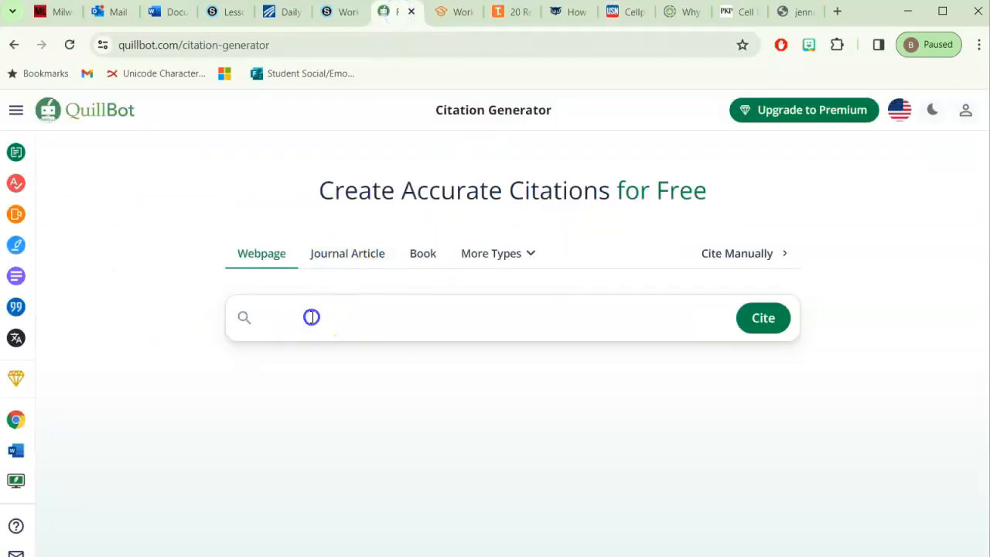
# - Copy the web address of the Science and Literacy cell phone article and put it in QuillBot's webpage search in place of the U.S. News address
pyautogui.click(626, 13)
pyautogui.click(679, 13)
pyautogui.click(546, 44)
pyautogui.hotkey('ctrl', 'c')
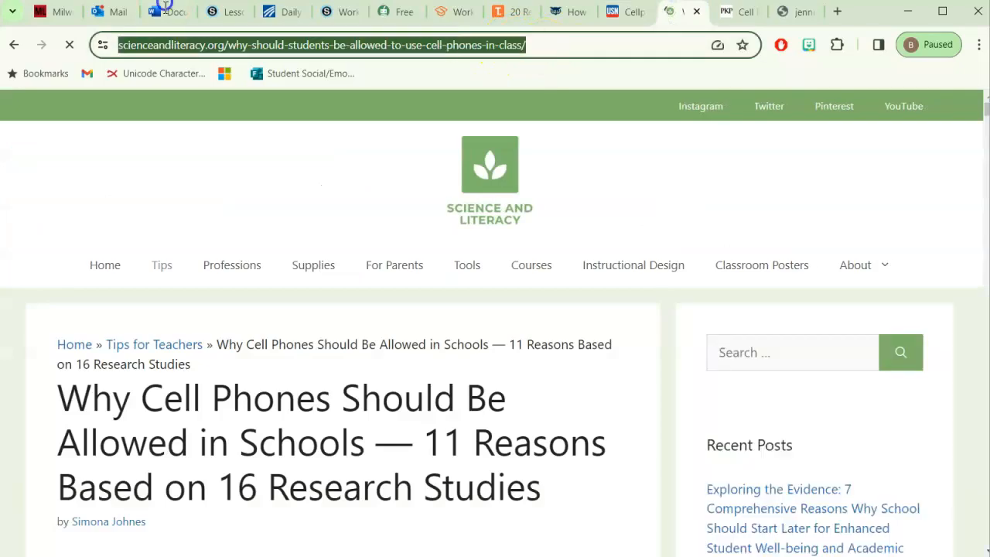
pyautogui.click(387, 12)
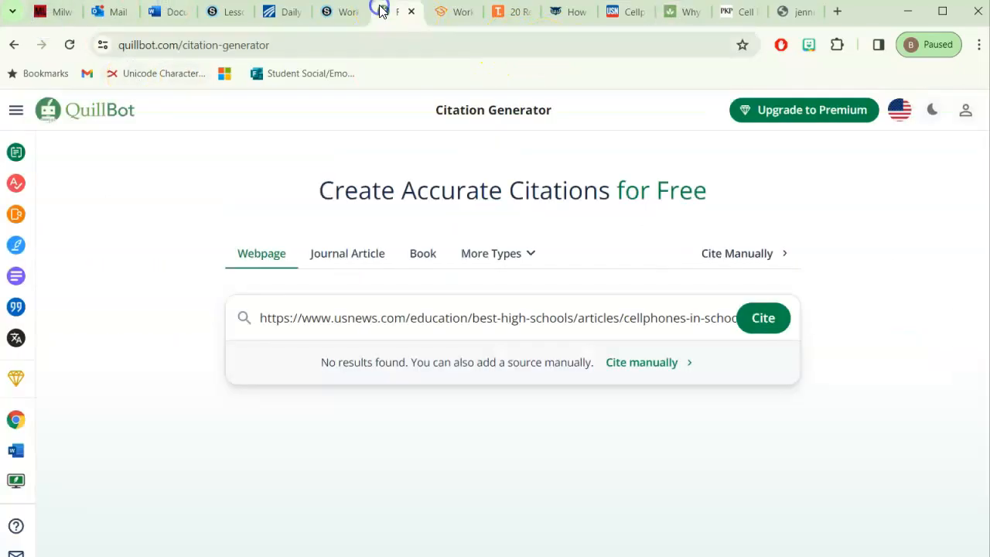
pyautogui.tripleClick(411, 319)
pyautogui.press('BackSpace')
pyautogui.hotkey('ctrl', 'v')
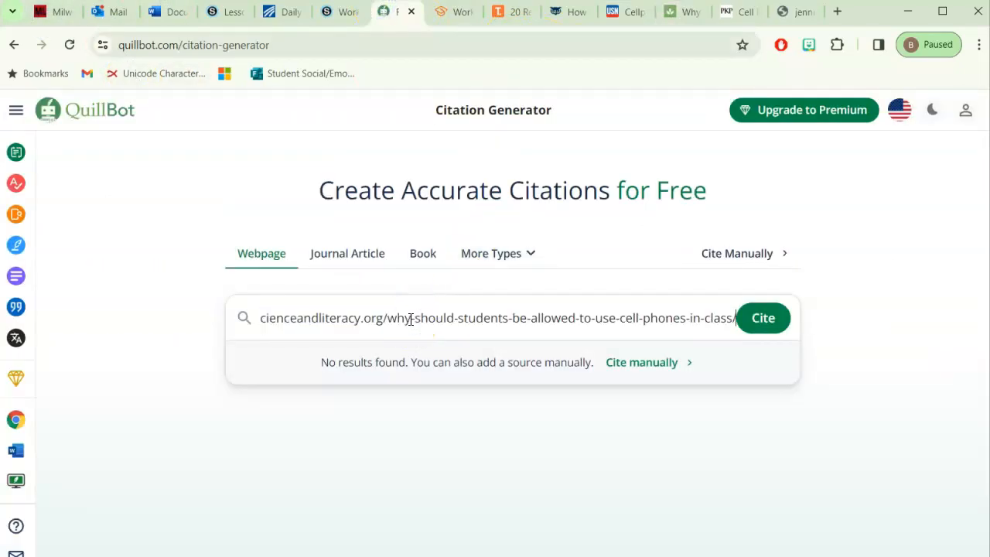
# - Look up the entered address and add "Why Cell Phones Should Be Allowed in Schools — 11 Reasons Based on 16 Research Studies" to the references
pyautogui.click(763, 317)
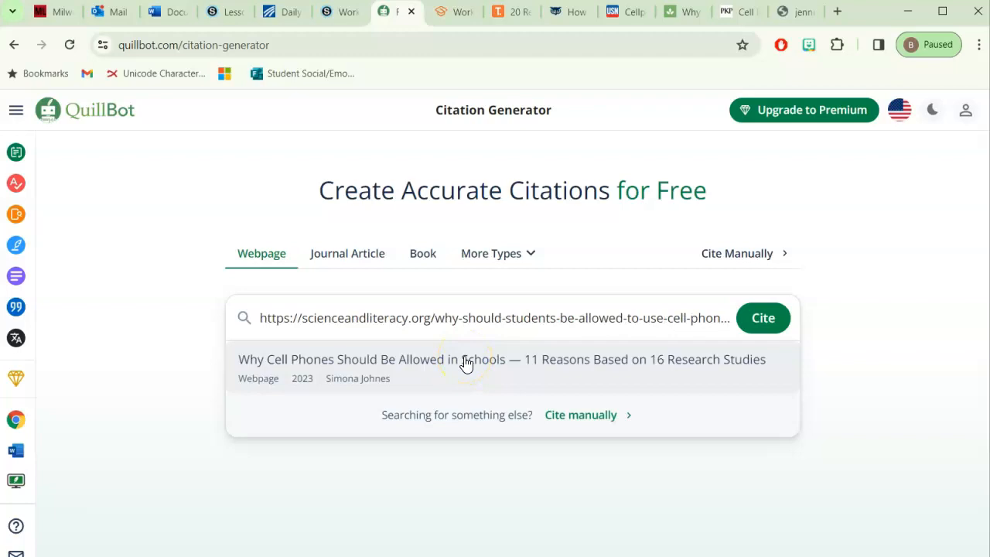
pyautogui.click(514, 361)
pyautogui.click(470, 361)
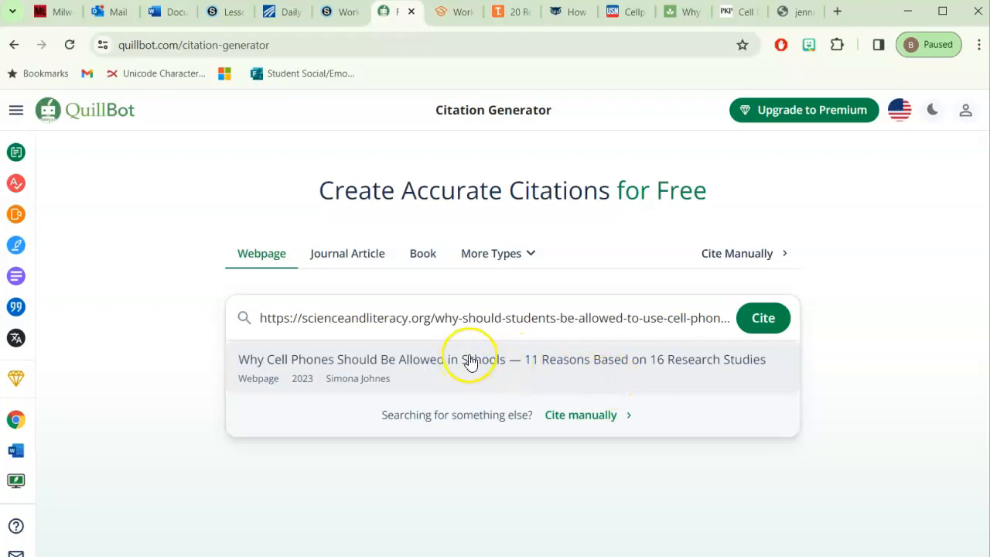
pyautogui.click(460, 360)
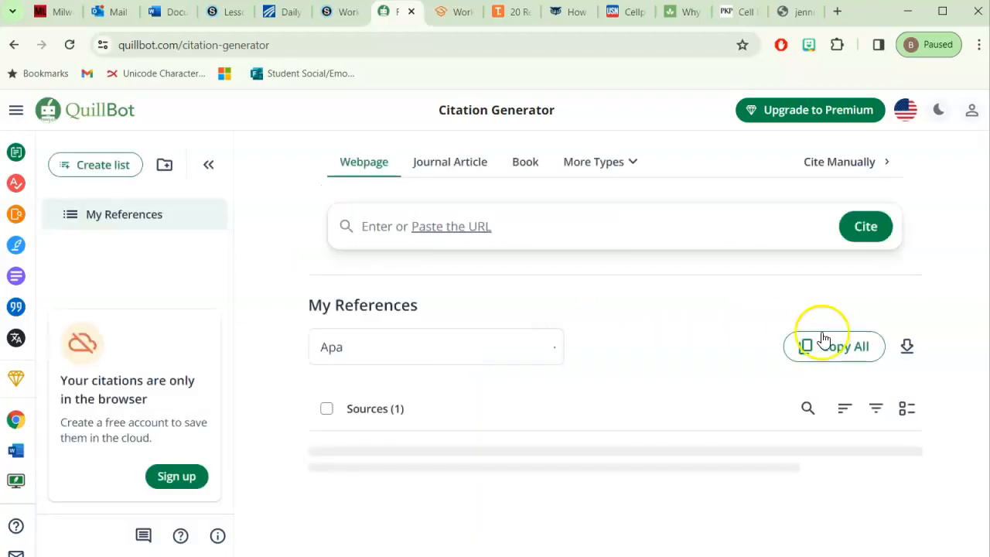
pyautogui.click(718, 322)
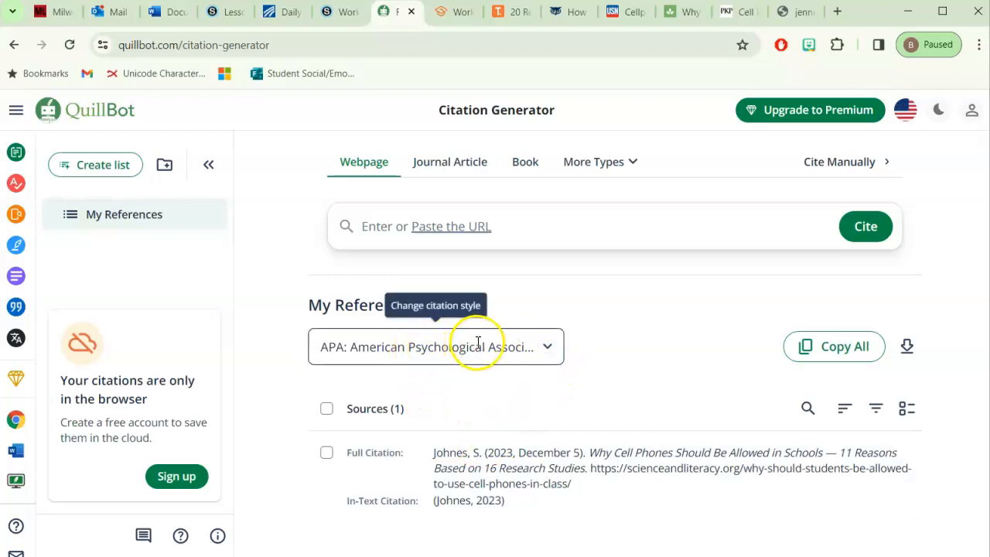
# - Set the reference list's citation style to MLA: Modern Language Association 9th edition and copy all citations
pyautogui.click(544, 351)
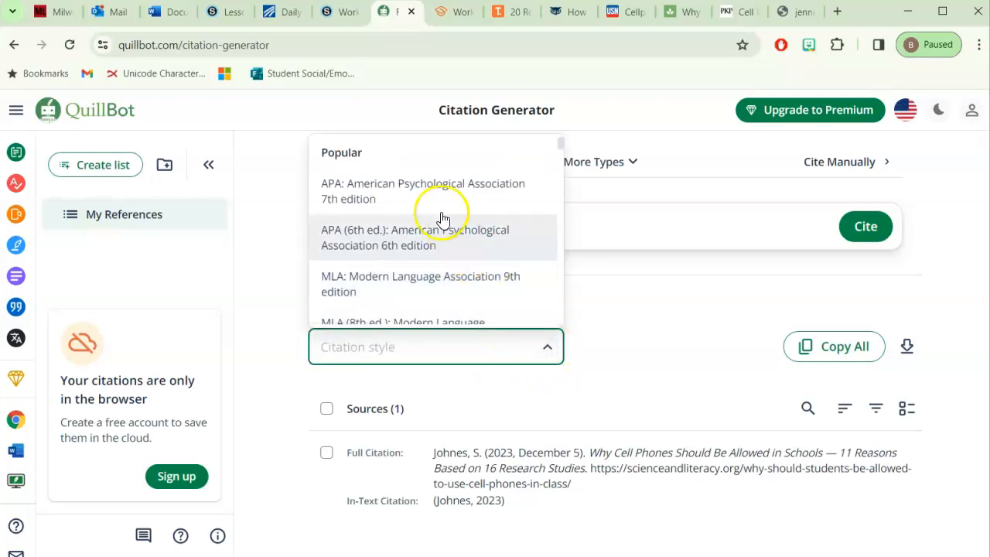
pyautogui.click(474, 288)
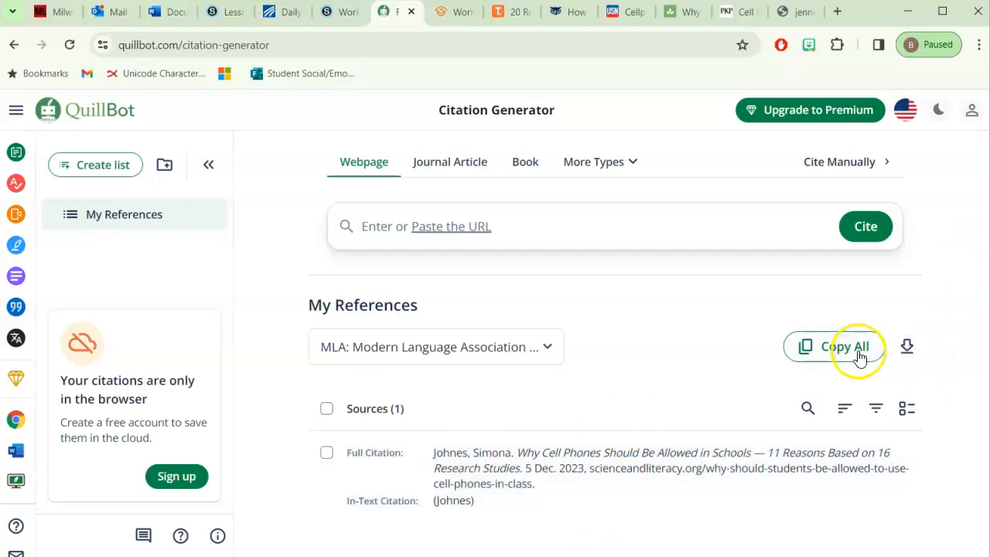
pyautogui.click(827, 348)
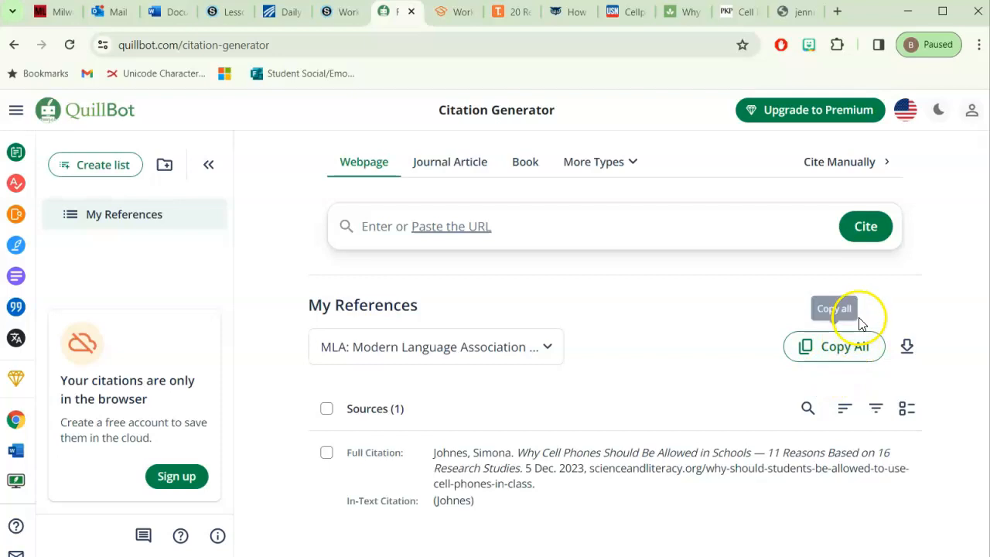
# - Try to cite the downloaded PDF journal article in QuillBot using its local file address
pyautogui.click(796, 11)
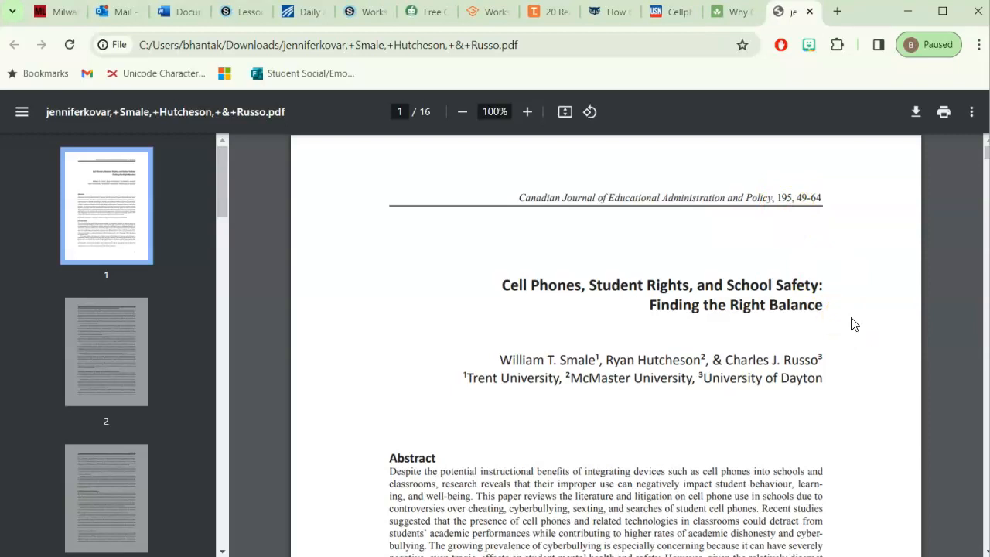
pyautogui.click(406, 48)
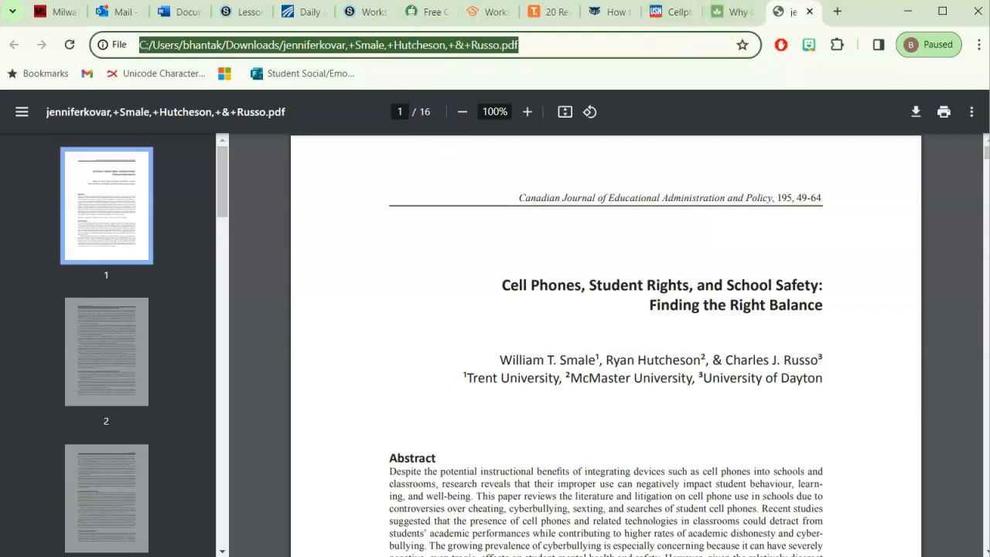
pyautogui.rightClick(431, 17)
pyautogui.click(425, 14)
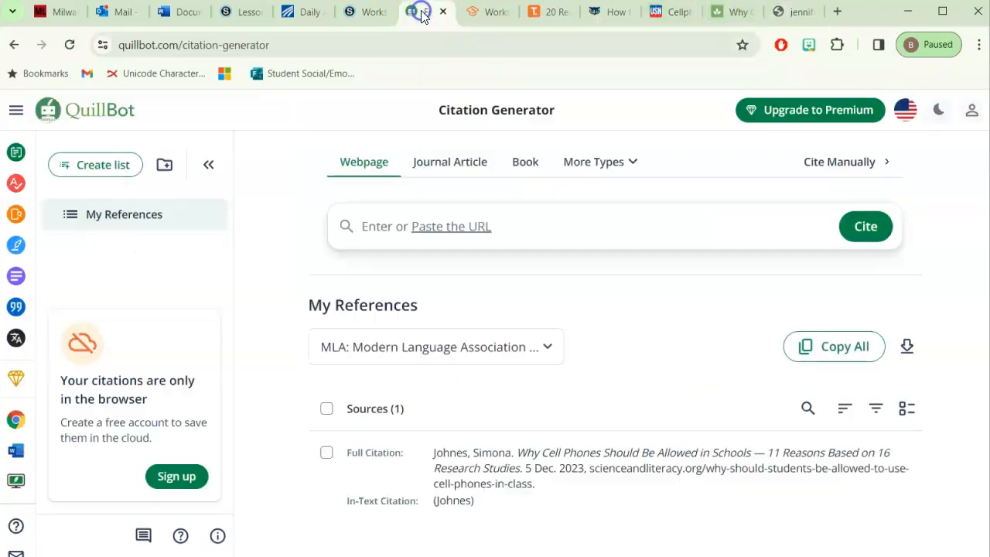
pyautogui.click(382, 217)
pyautogui.write('file:///C:/Users/bhantak/Downloads/jenniferkovar,+Smale,+Hutcheson,+&+Russo.pdf')
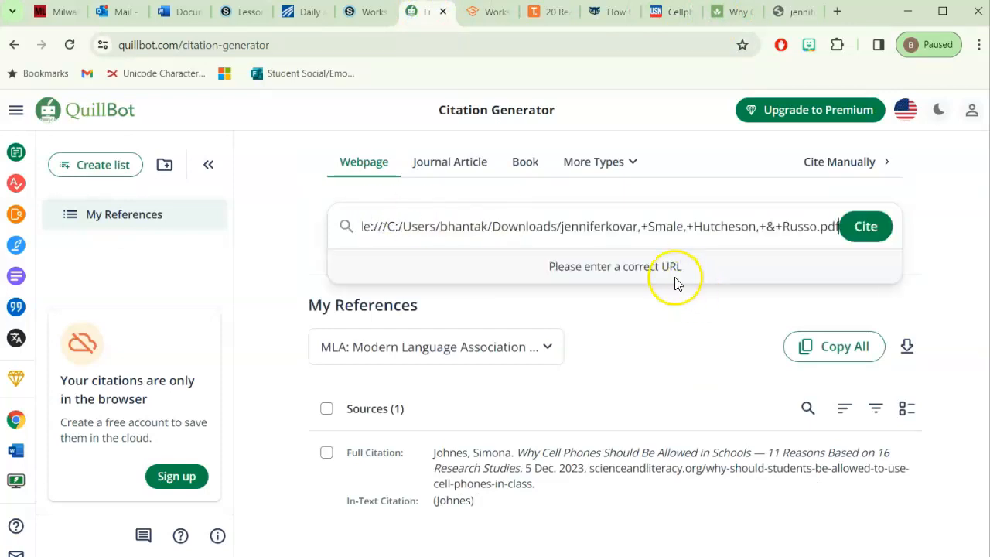
pyautogui.click(684, 333)
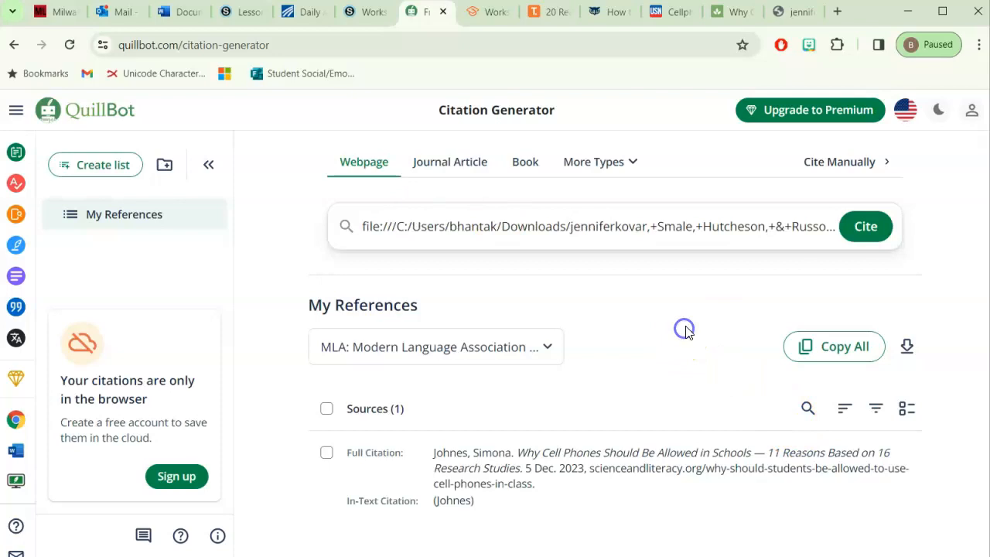
# - Start a manual webpage citation and enter the title "Cell Phones, Student Rights, and School Safety: Finding the Right Balance" copied from the PDF
pyautogui.click(843, 172)
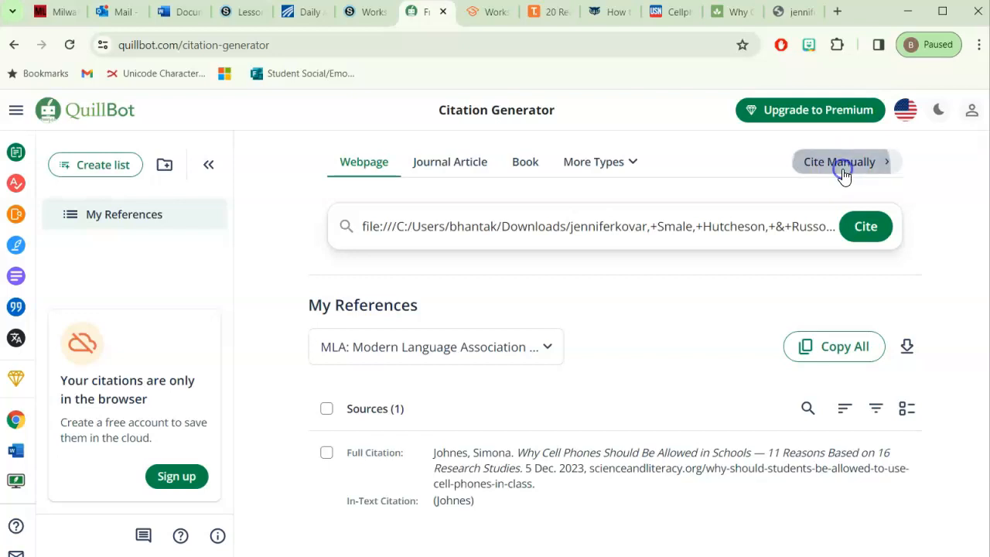
pyautogui.click(383, 224)
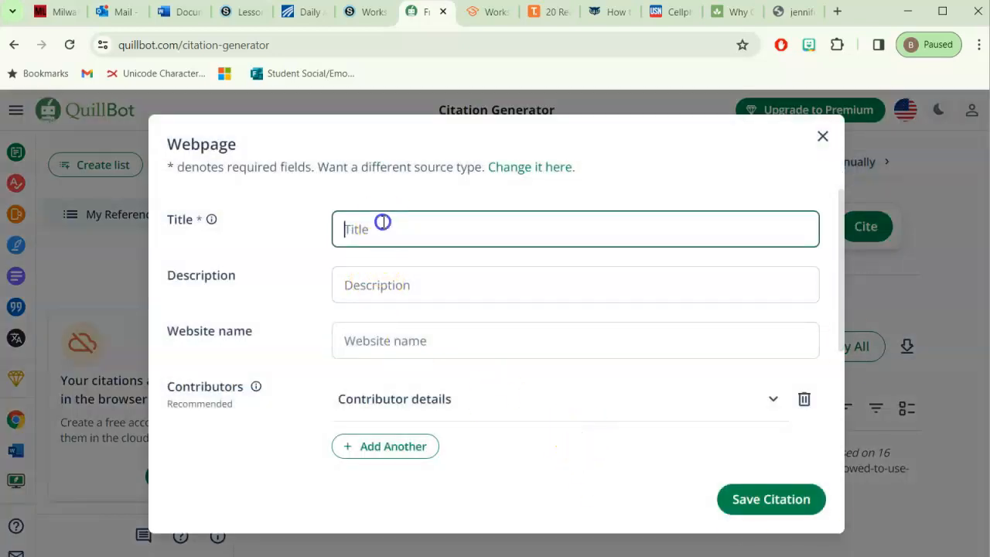
pyautogui.click(797, 11)
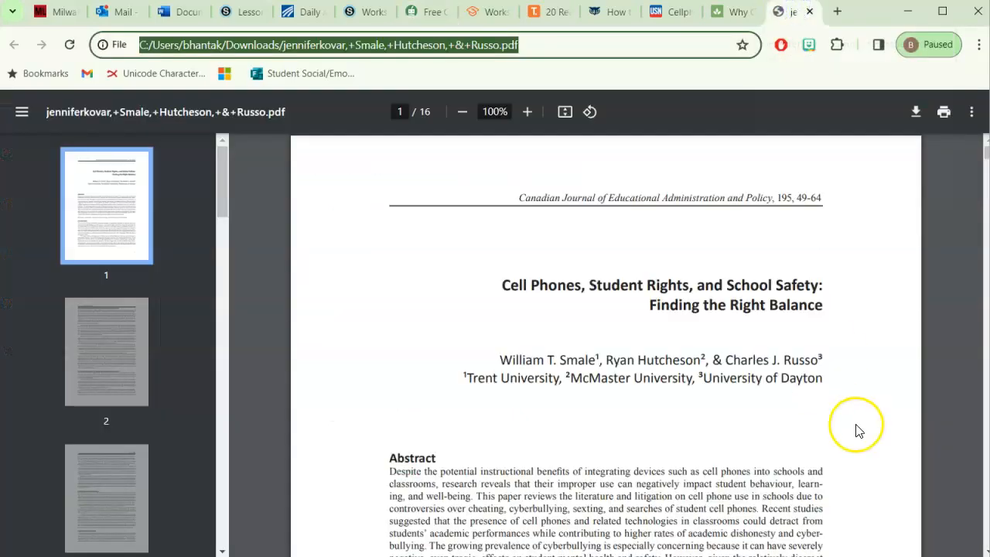
pyautogui.moveTo(828, 304); pyautogui.dragTo(496, 279)
pyautogui.hotkey('ctrl', 'c')
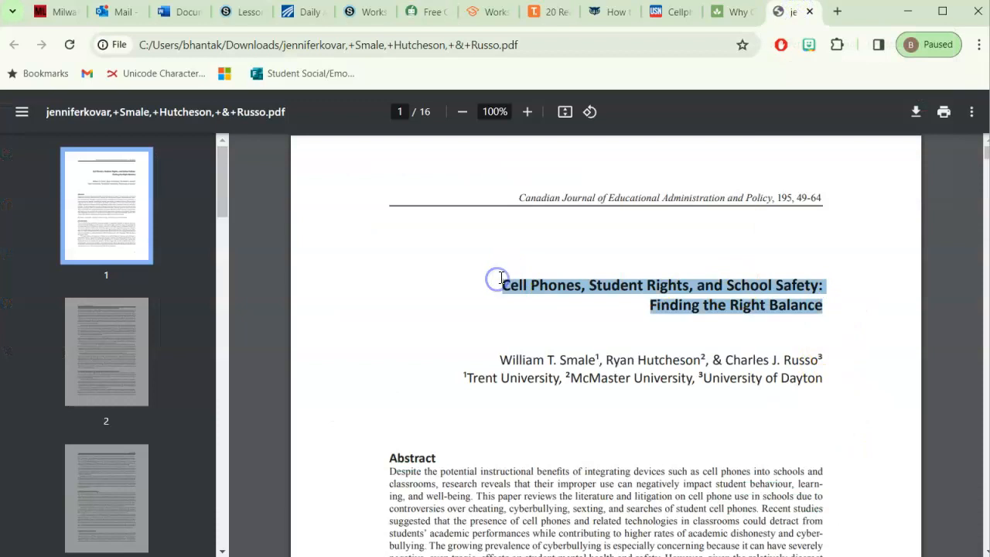
pyautogui.click(424, 12)
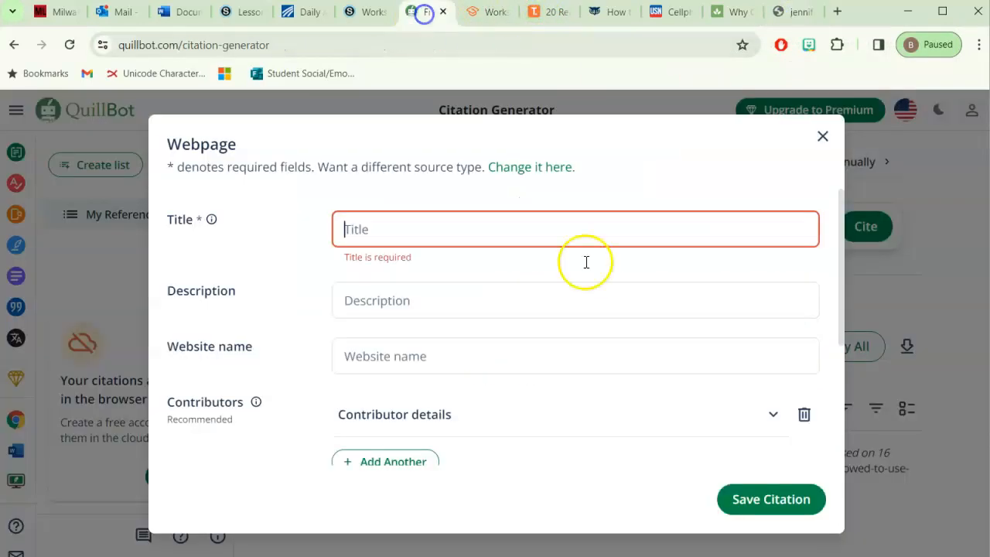
pyautogui.hotkey('ctrl', 'v')
pyautogui.click(456, 286)
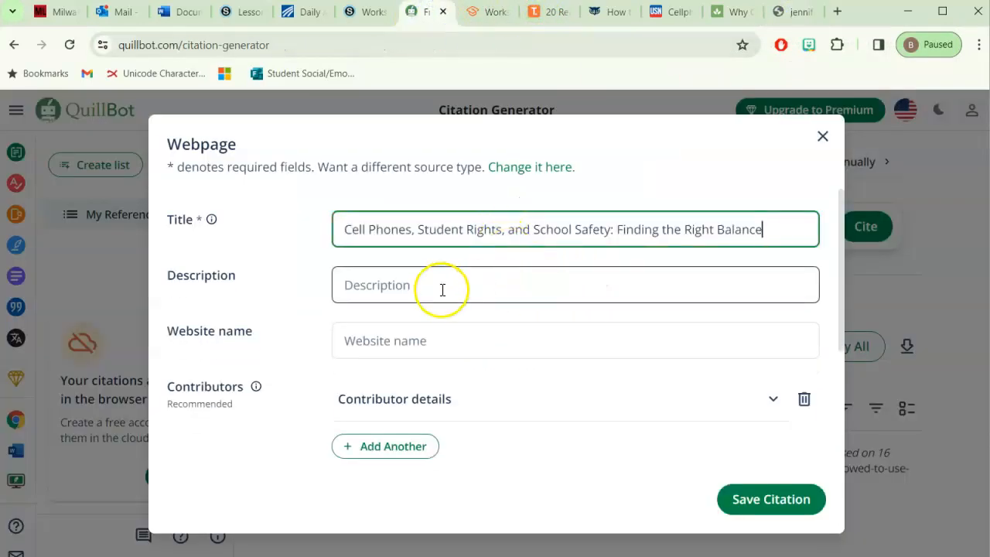
pyautogui.click(293, 326)
# - Add another contributor to the manual citation and enter the first and last name of the PDF's first listed author
pyautogui.click(408, 449)
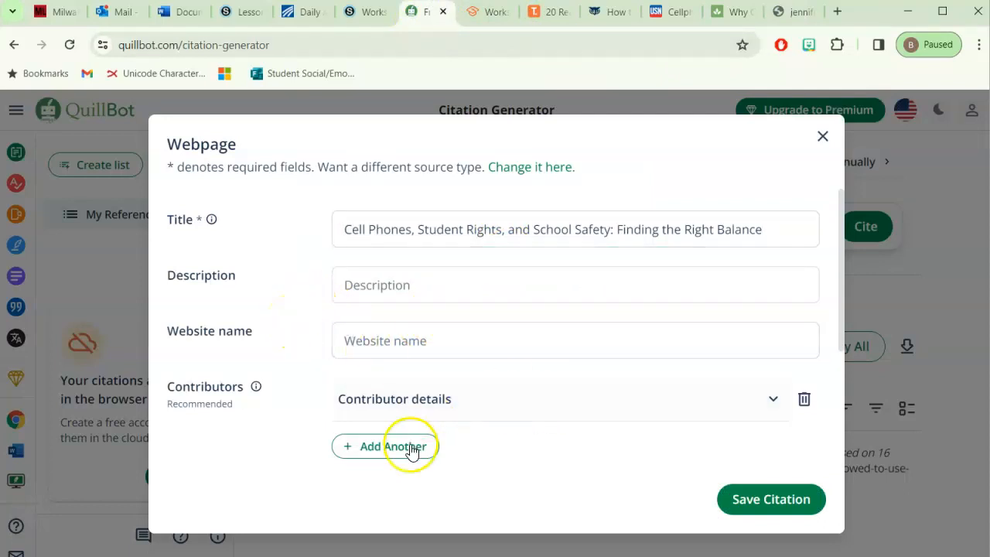
pyautogui.click(800, 13)
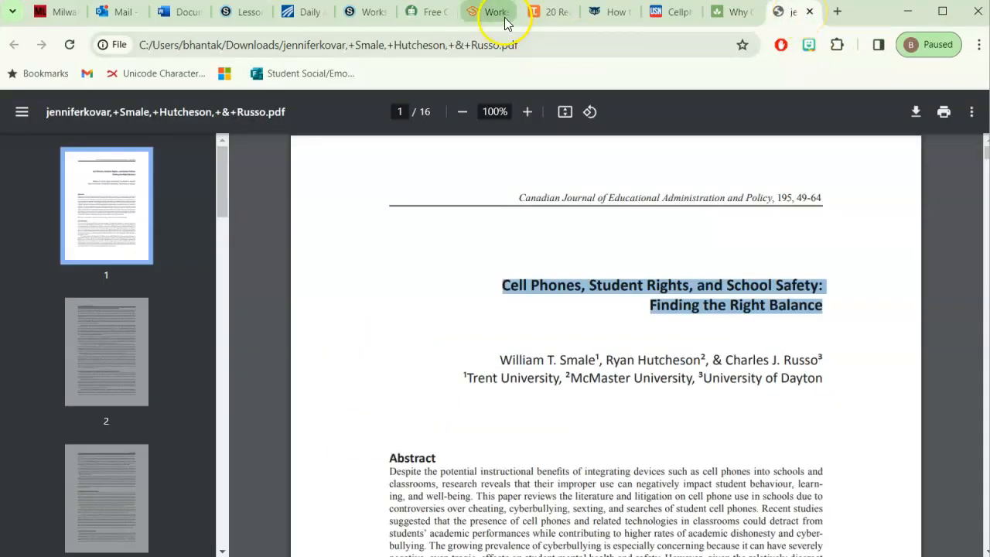
pyautogui.click(426, 15)
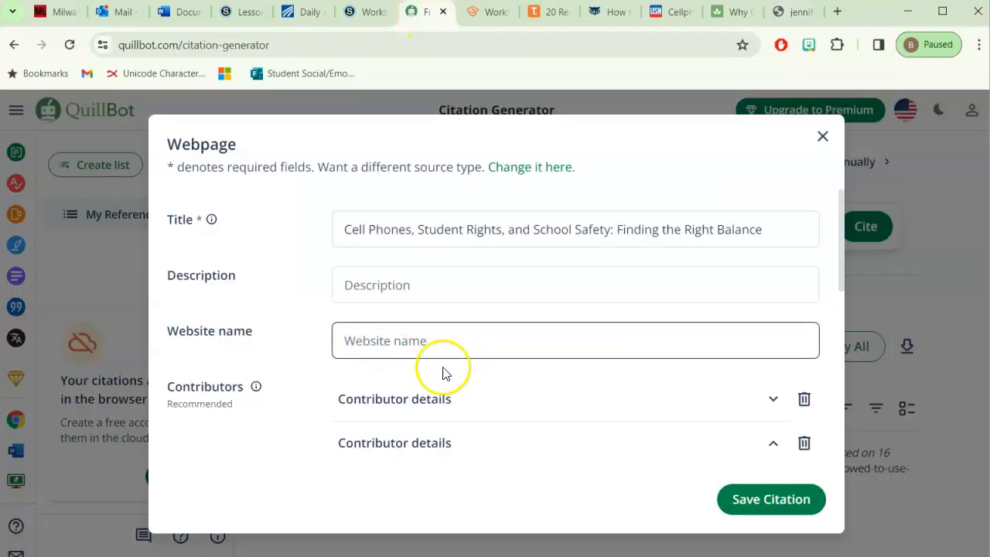
pyautogui.click(782, 372)
pyautogui.moveTo(841, 260); pyautogui.dragTo(836, 344)
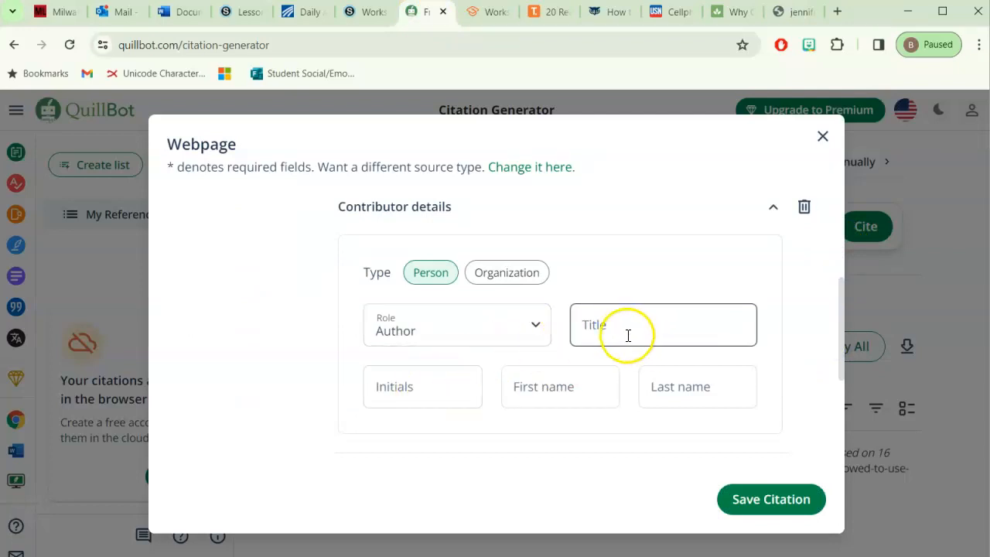
pyautogui.click(552, 390)
pyautogui.write('William')
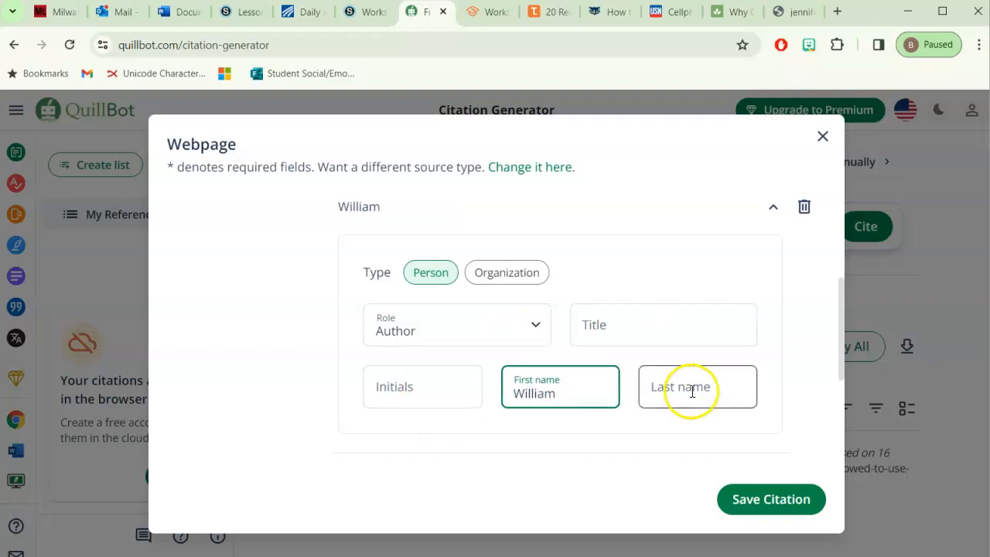
pyautogui.click(692, 391)
pyautogui.write('Smale')
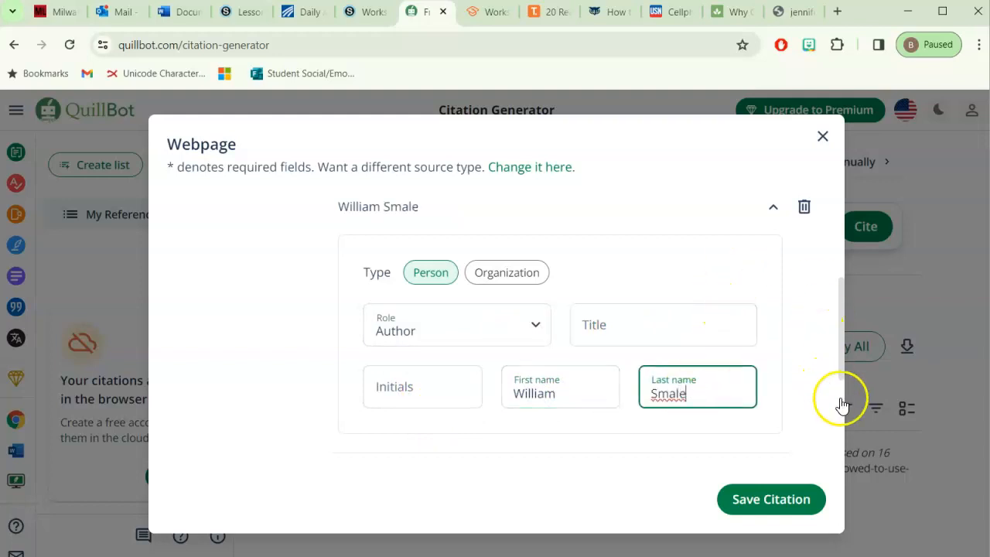
# - Add another contributor to the manual citation and enter the first and last name of the PDF's second listed author
pyautogui.moveTo(840, 364); pyautogui.dragTo(844, 416)
pyautogui.click(391, 355)
pyautogui.click(600, 293)
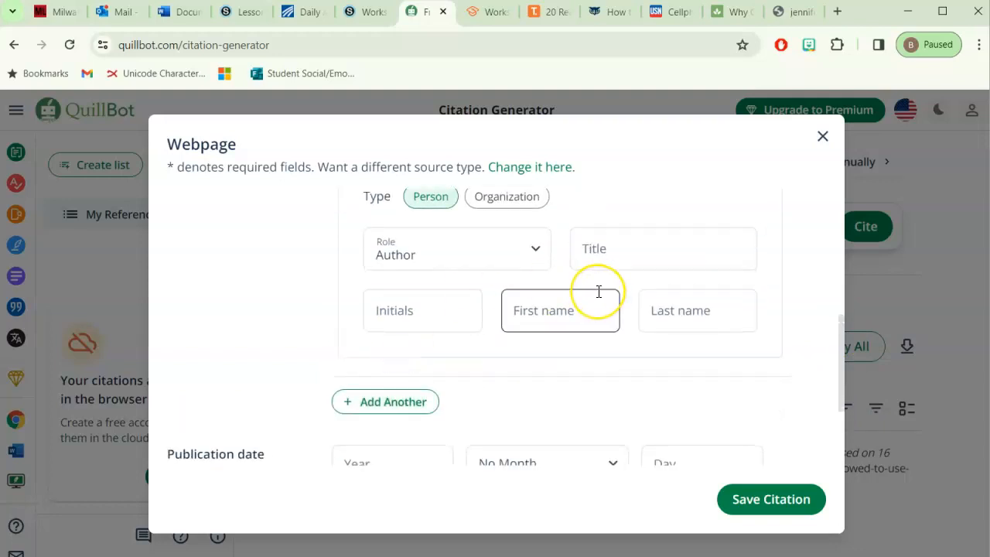
pyautogui.click(797, 14)
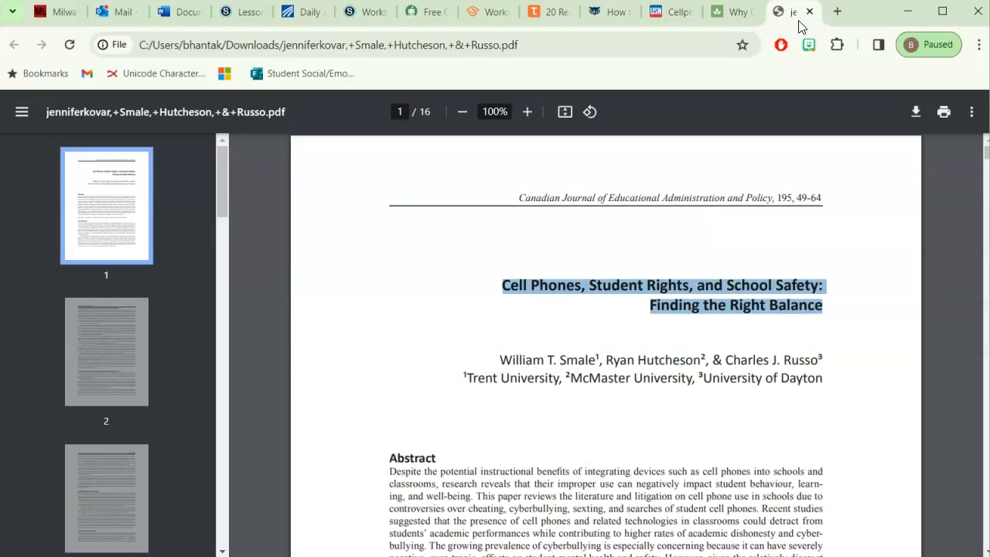
pyautogui.click(428, 12)
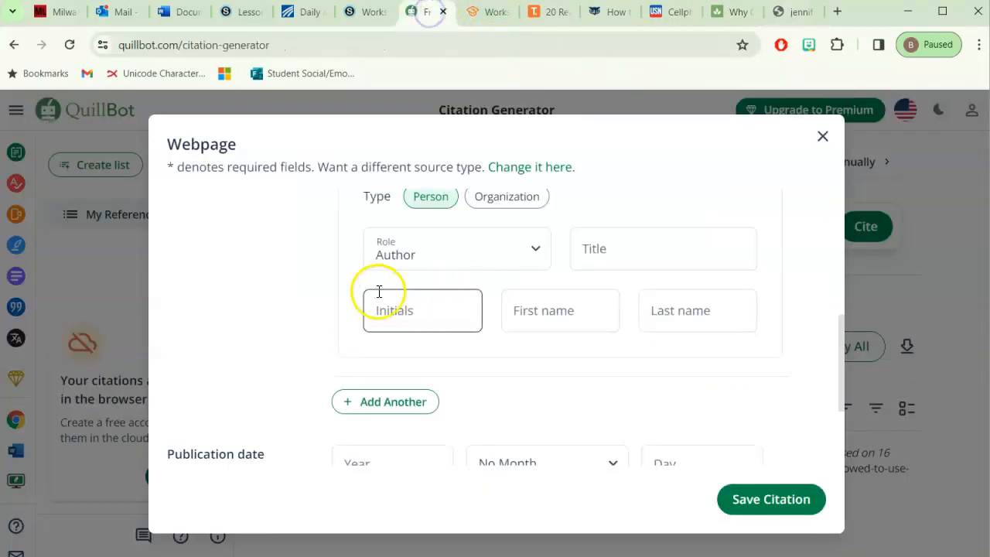
pyautogui.click(549, 314)
pyautogui.write('Ryan')
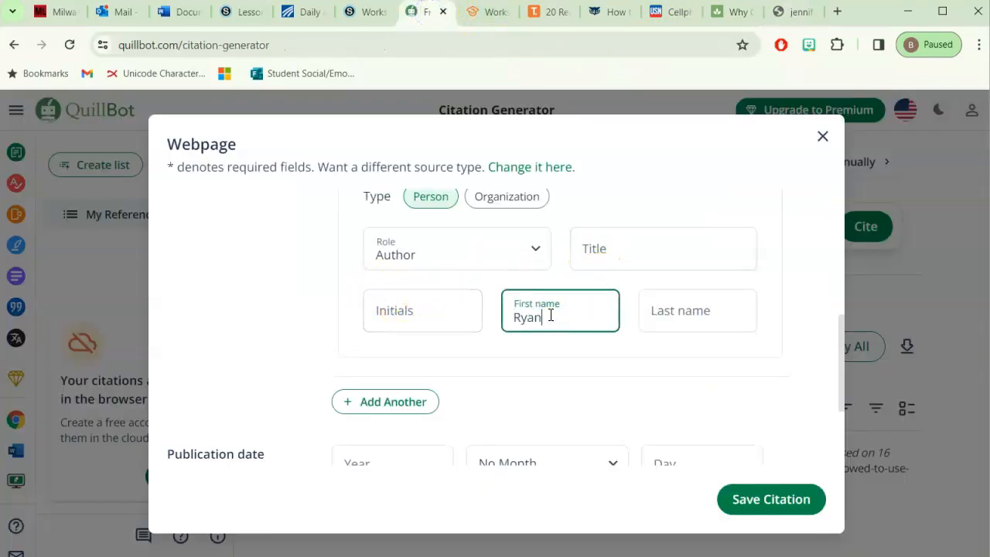
pyautogui.click(687, 313)
pyautogui.write('Hutchin')
pyautogui.press('BackSpace')
pyautogui.write('hinson')
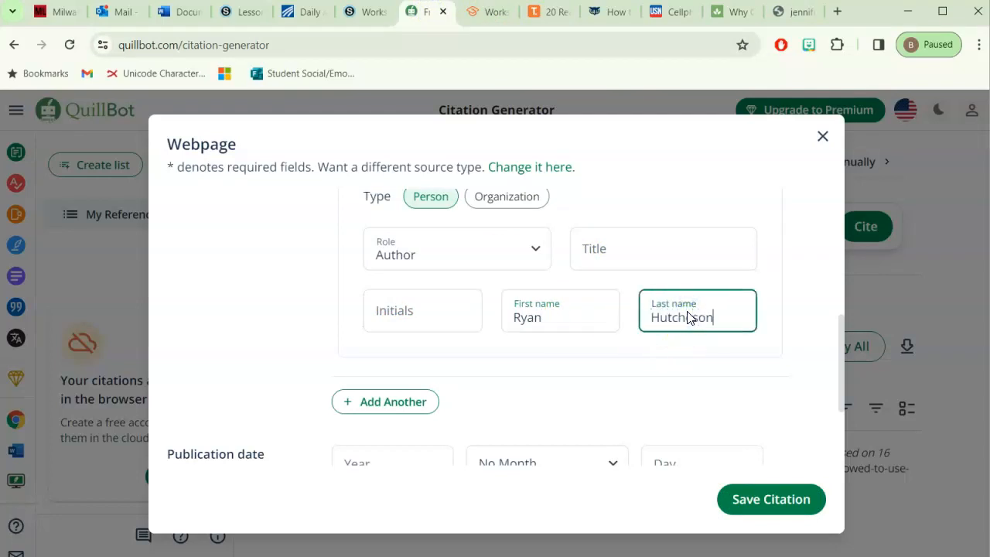
# - Add a further contributor and enter the first and last name of the PDF's third listed author
pyautogui.click(377, 403)
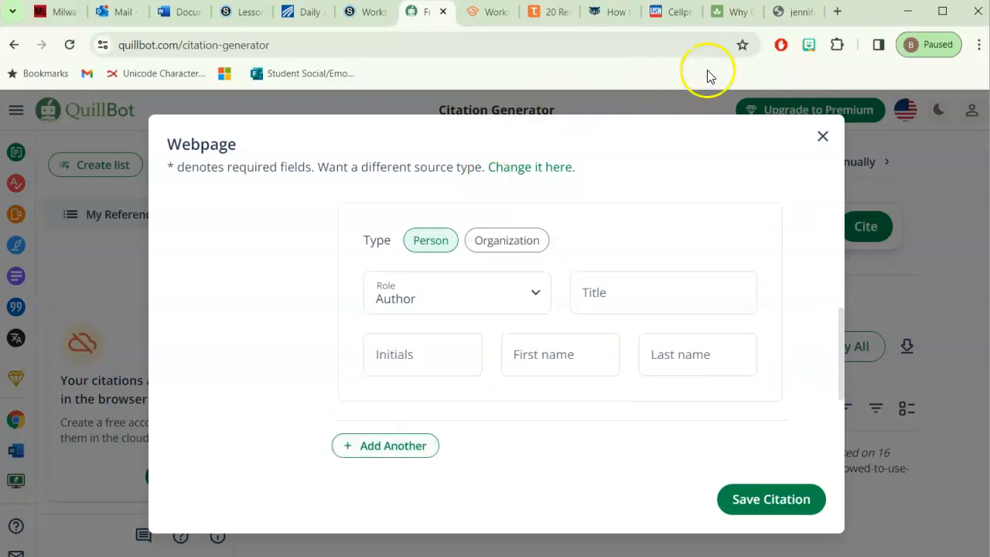
pyautogui.click(796, 13)
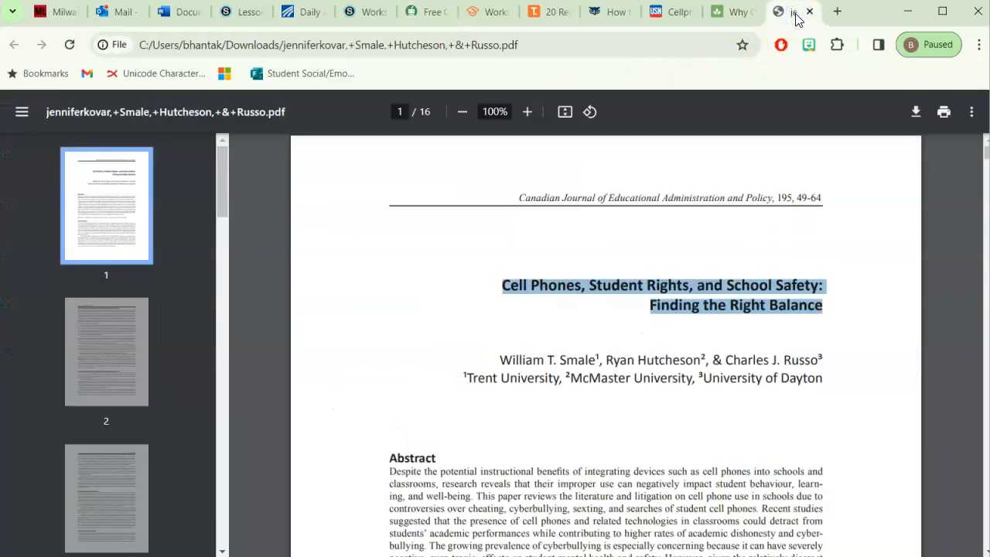
pyautogui.click(432, 13)
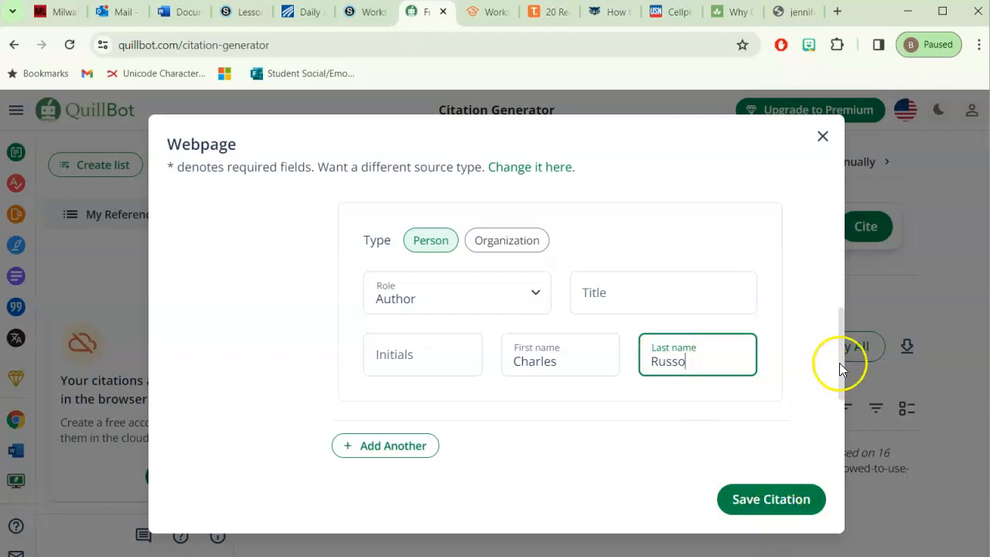
# - Check the PDF article for a publication date to use in the manual citation
pyautogui.moveTo(841, 365); pyautogui.dragTo(849, 438)
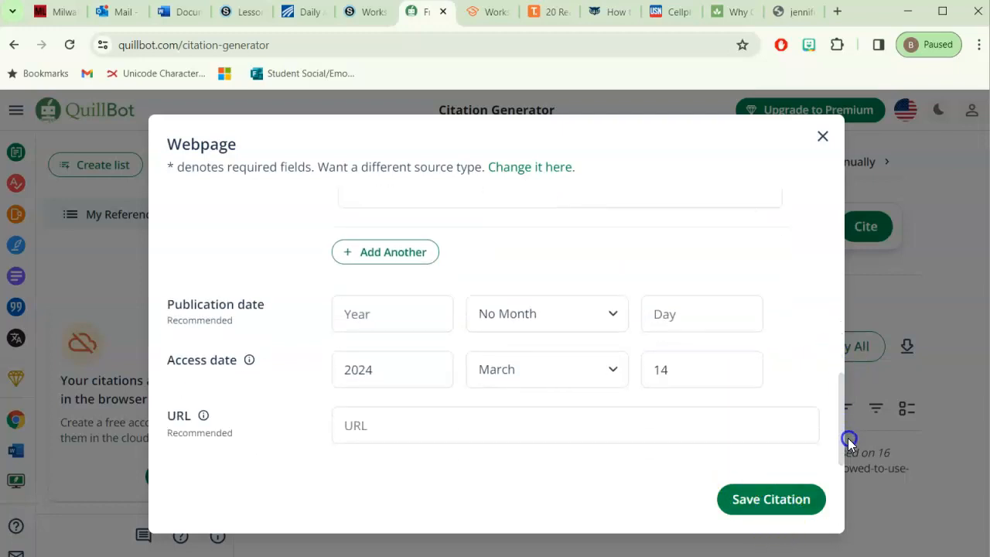
pyautogui.click(387, 314)
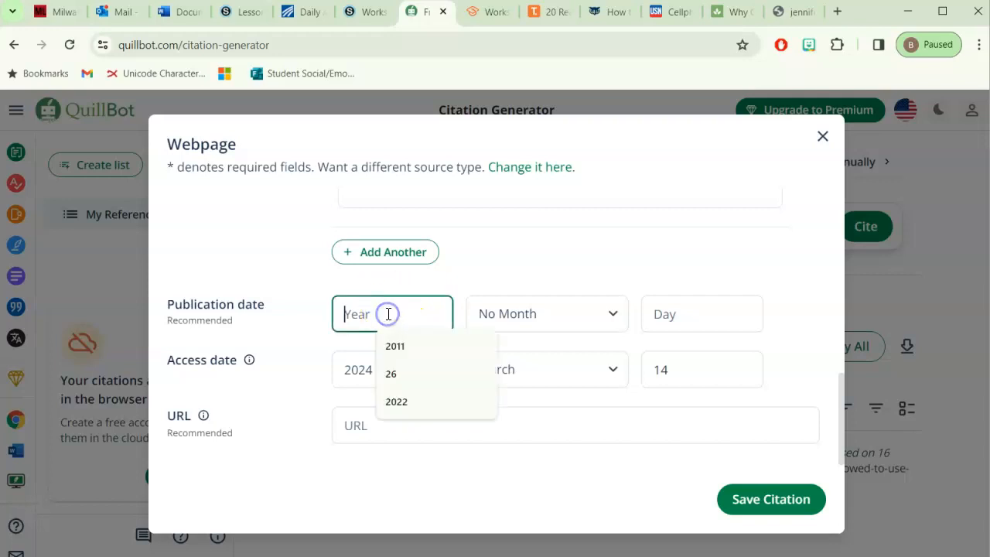
pyautogui.click(783, 13)
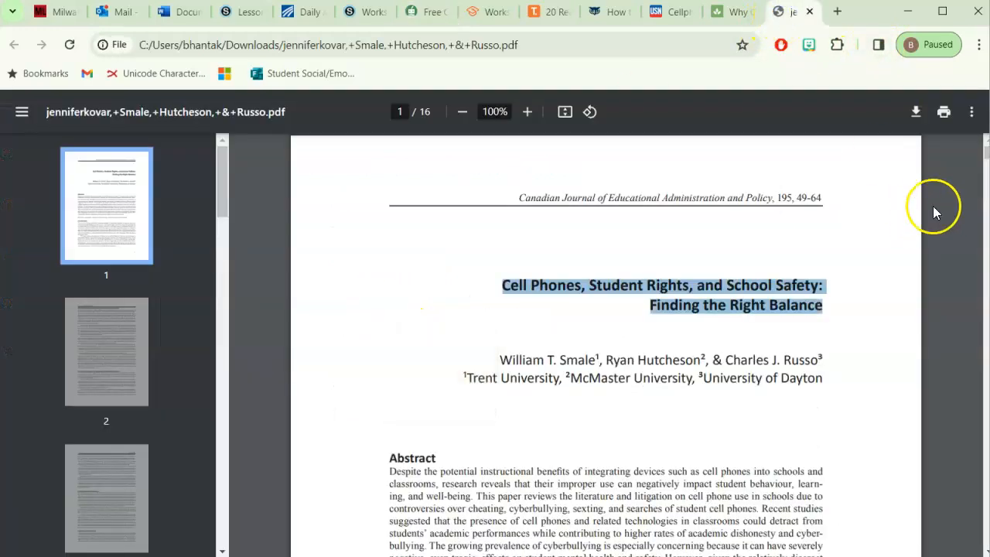
pyautogui.moveTo(987, 158); pyautogui.dragTo(976, 466)
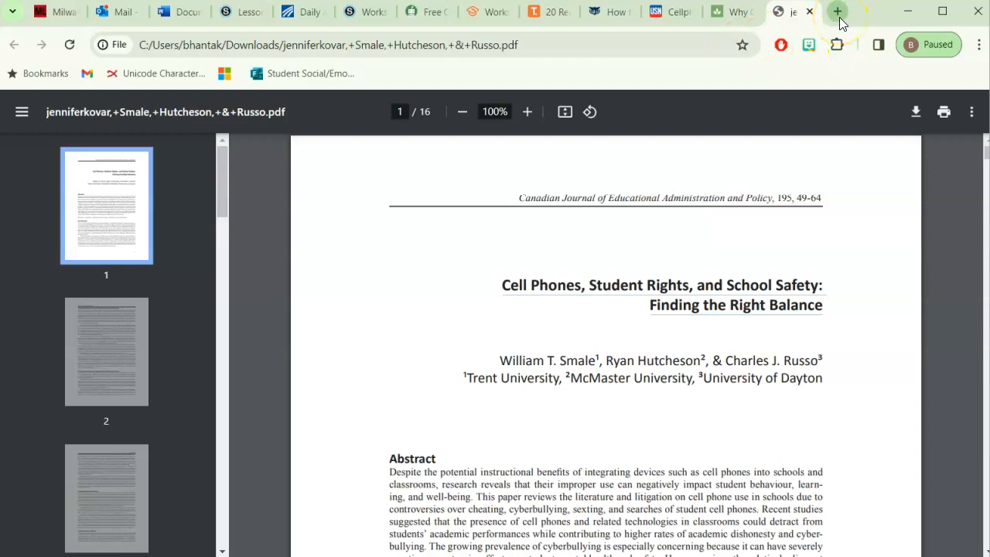
pyautogui.click(424, 11)
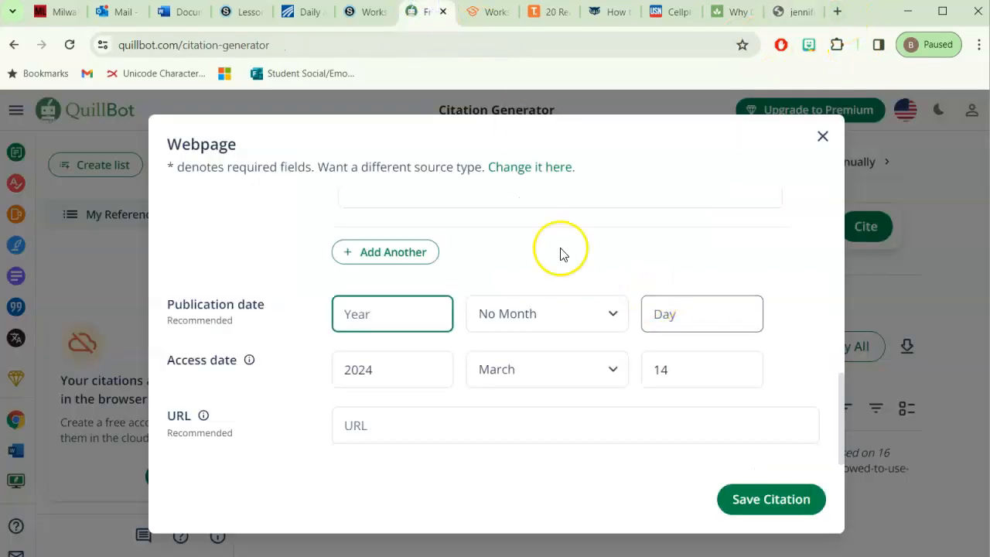
pyautogui.click(521, 427)
pyautogui.hotkey('ctrl', 'v')
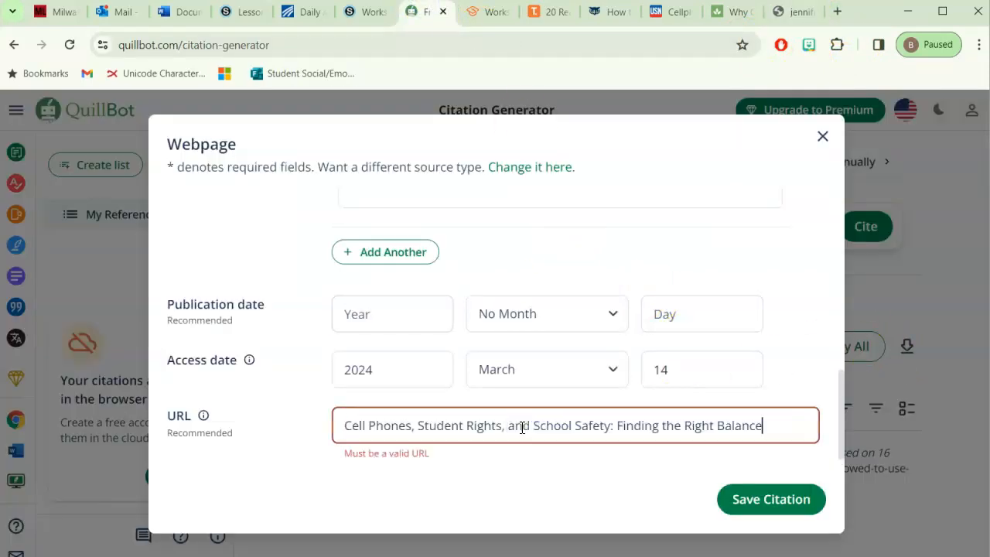
pyautogui.hotkey('ctrl', 'z')
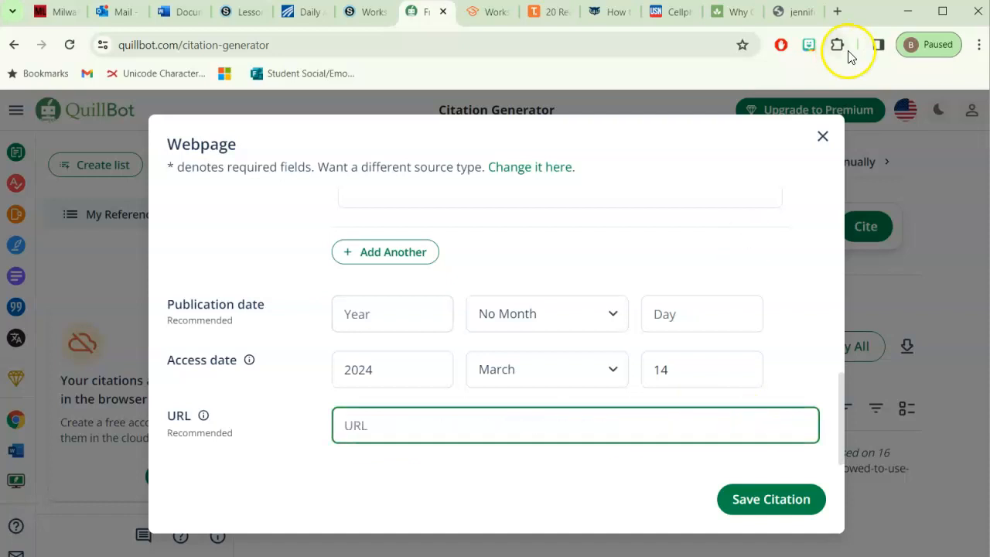
# - Try to save the citation with the PDF's local file address as its URL, and clear the URL field
pyautogui.click(791, 11)
pyautogui.click(549, 49)
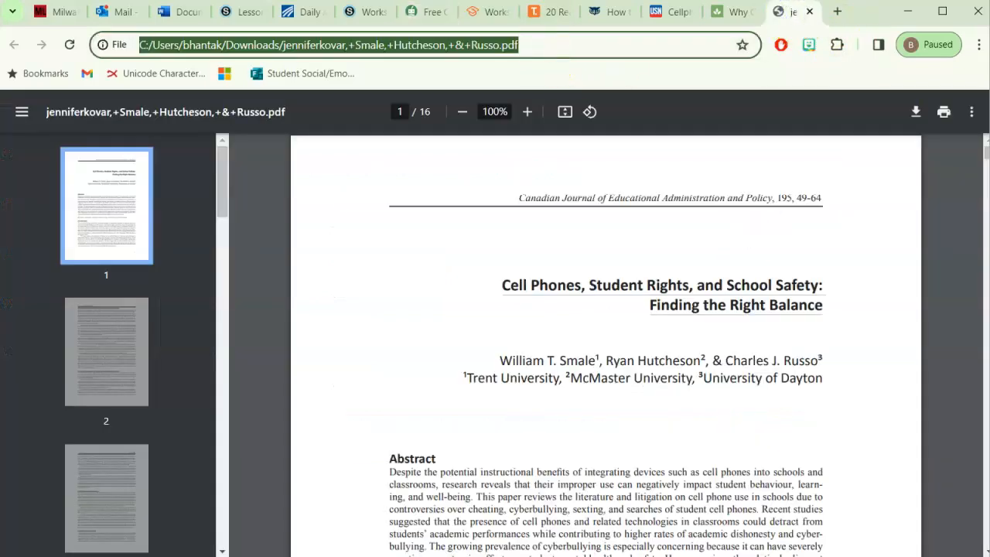
pyautogui.click(432, 12)
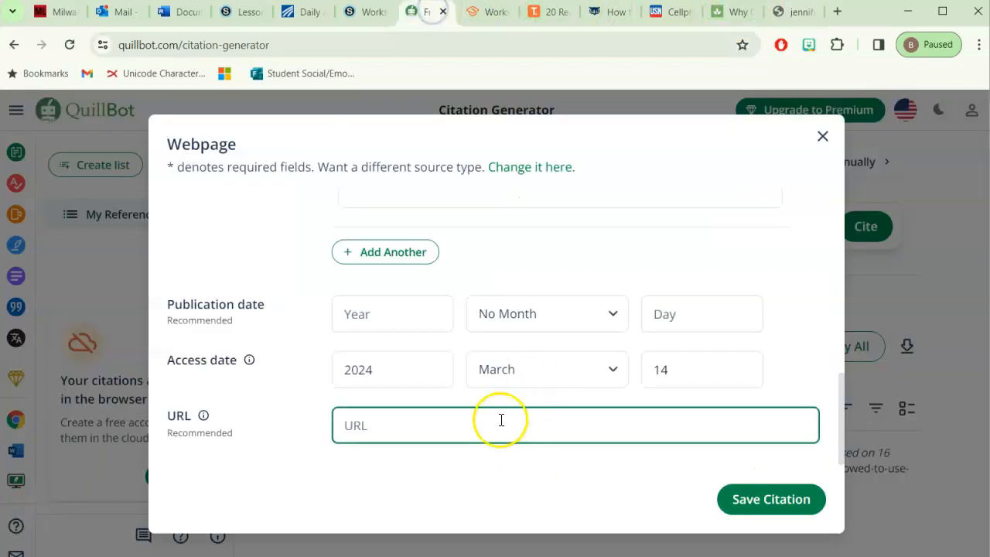
pyautogui.write('file:///C:/Users/bhantak/Downloads/jenniferkovar,+Smale,+Hutcheson,+&+Russo.pdf')
pyautogui.click(754, 500)
pyautogui.click(596, 366)
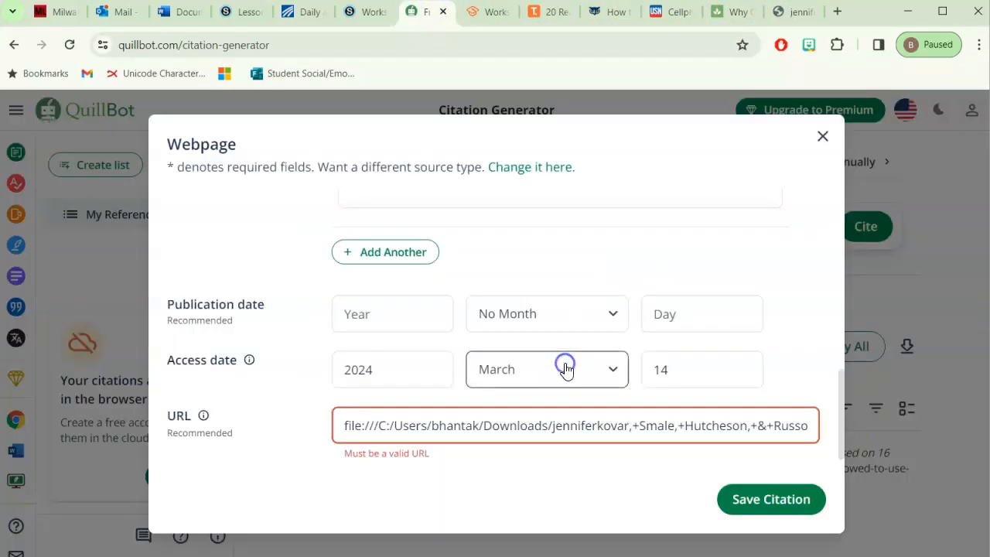
pyautogui.tripleClick(593, 423)
pyautogui.press('BackSpace')
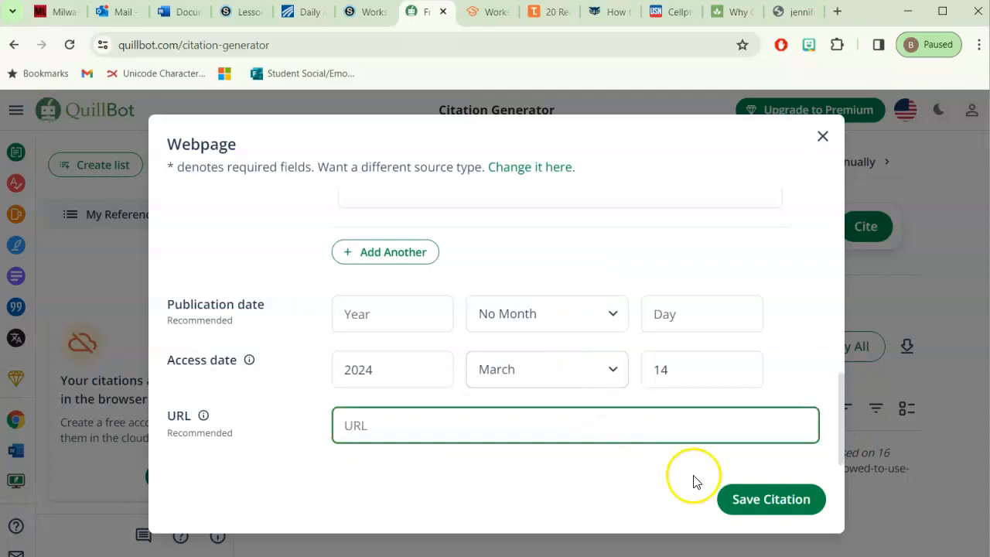
# - Save the manual webpage citation to the reference list without a URL
pyautogui.click(789, 501)
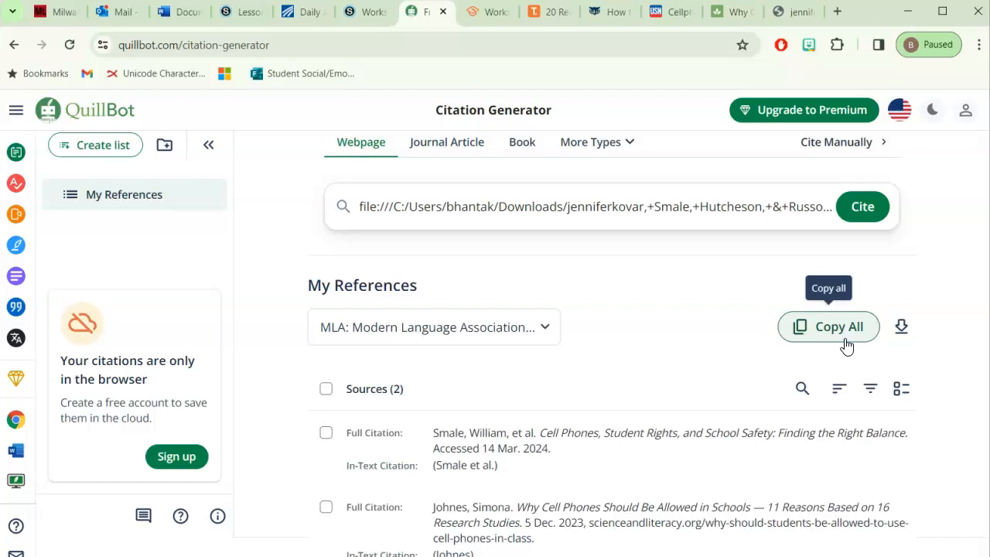
pyautogui.click(784, 291)
# - Switch to the Word document and place the cursor on the empty line below the last Works Cited entry on page 4
pyautogui.click(180, 13)
pyautogui.click(898, 308)
pyautogui.tripleClick(918, 352)
pyautogui.click(915, 349)
pyautogui.scroll(6, 915, 349)
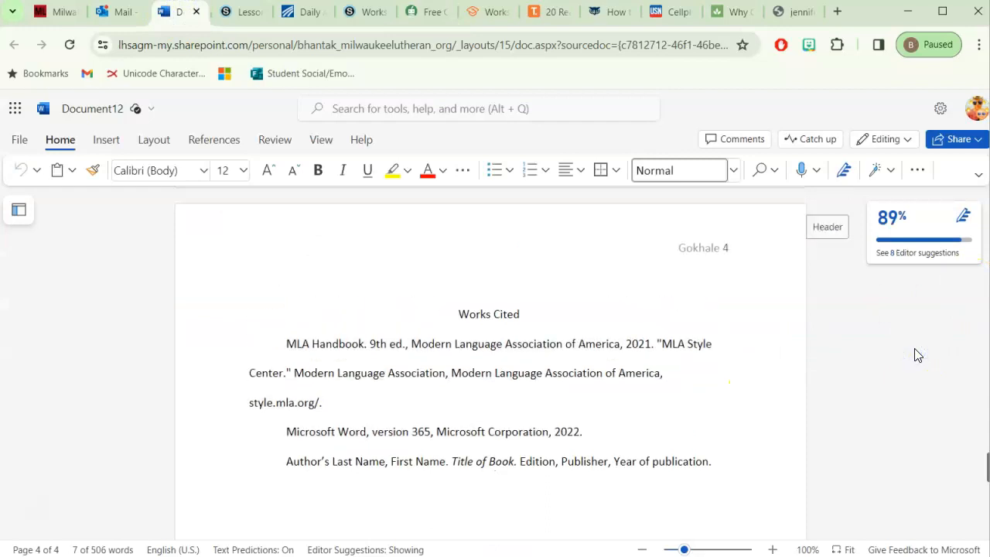
pyautogui.scroll(-5, 915, 354)
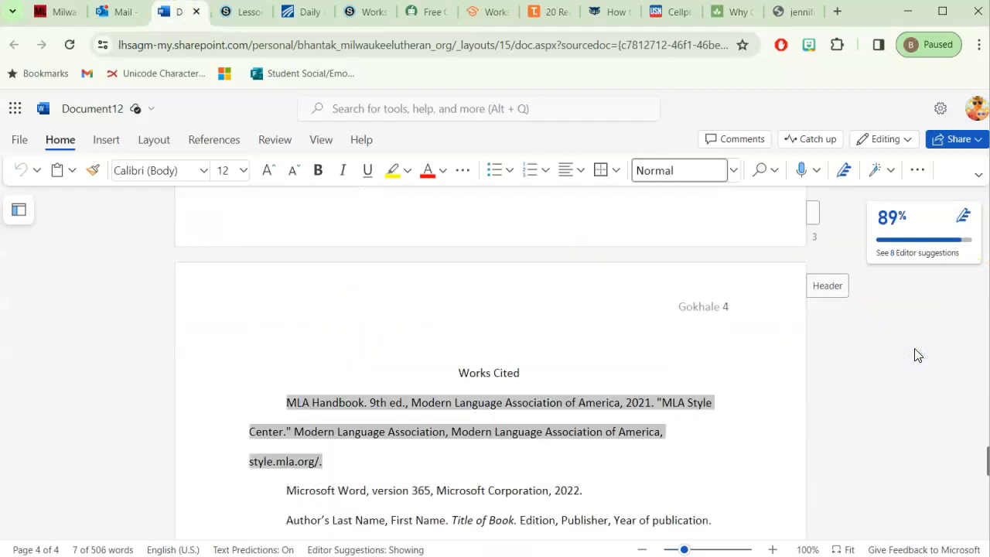
pyautogui.press('Down')
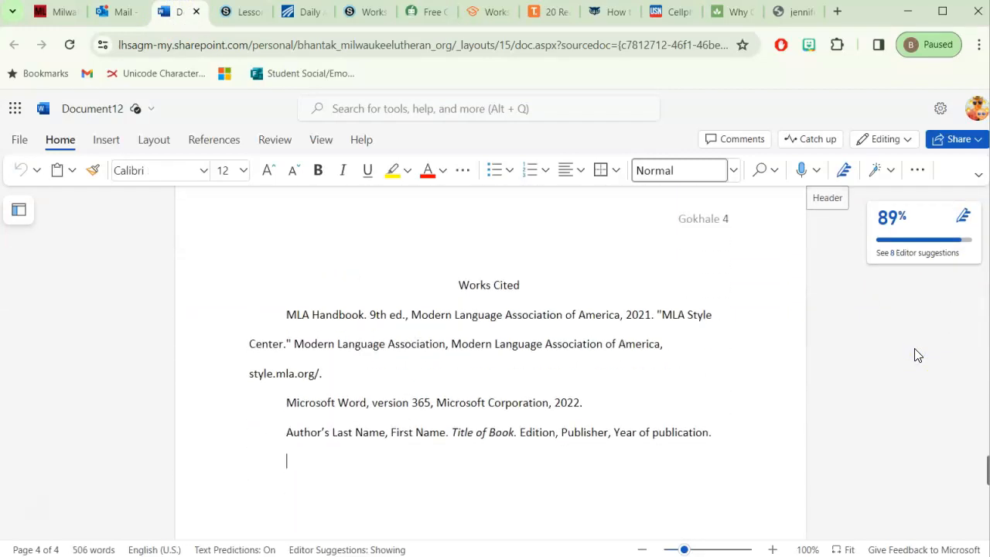